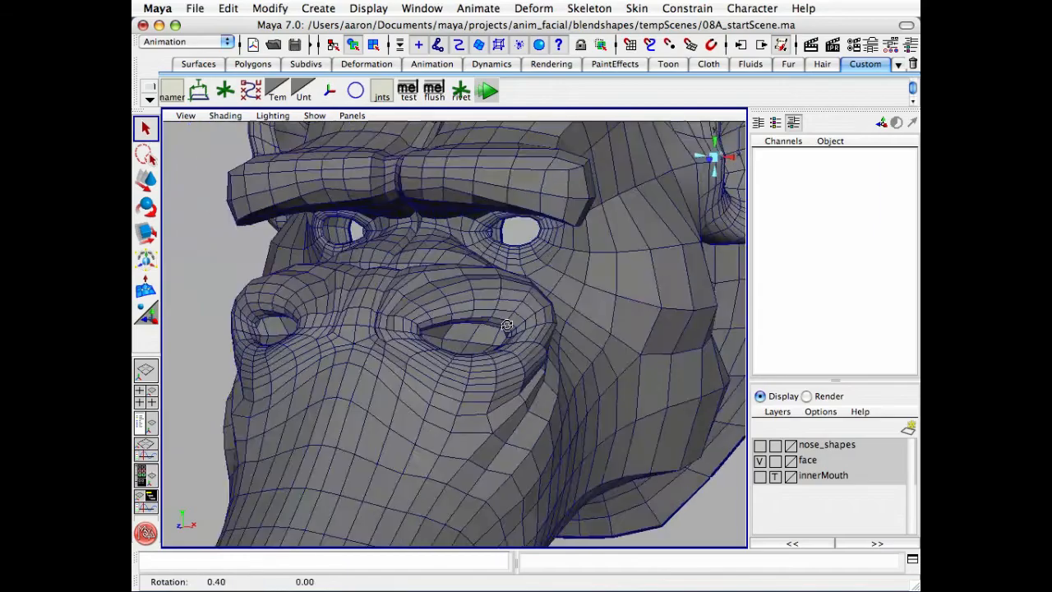
Examine the nostrils, nose bridge and eye area of the base face mesh from the front and from an angle
right_click_drag(560, 329, 530, 320, "alt")
middle_click_drag(530, 320, 375, 296, "alt")
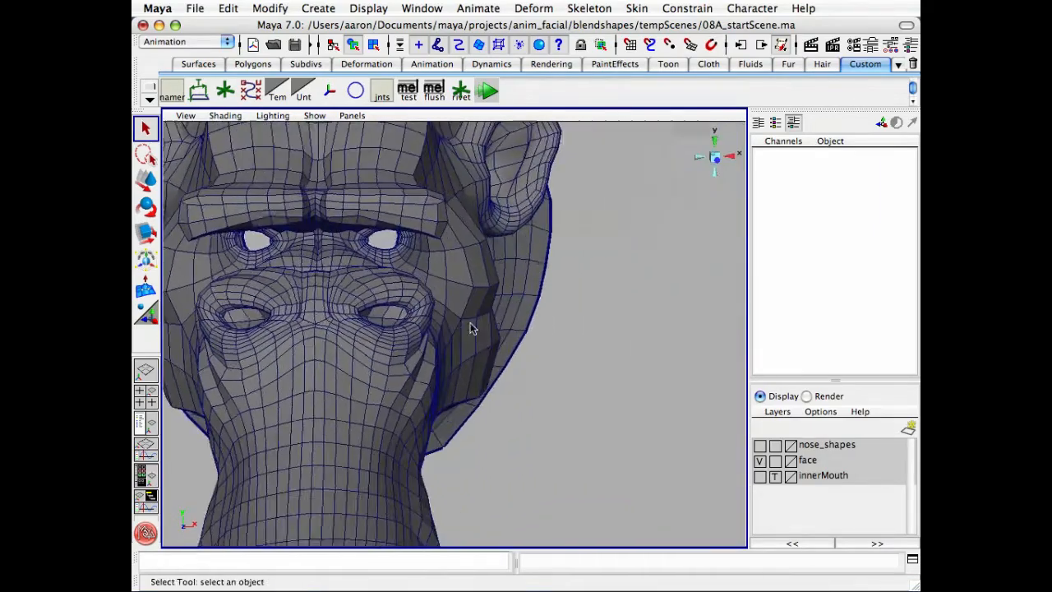
middle_click_drag(472, 326, 477, 333, "alt")
left_click(774, 460)
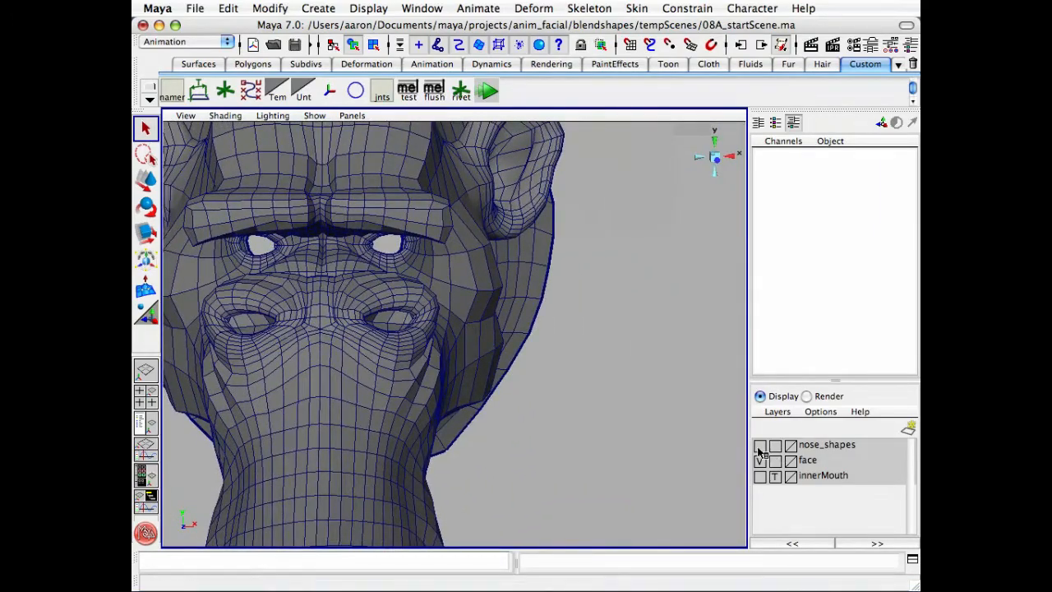
left_click_drag(393, 309, 501, 313, "alt")
right_click_drag(501, 312, 415, 282, "alt")
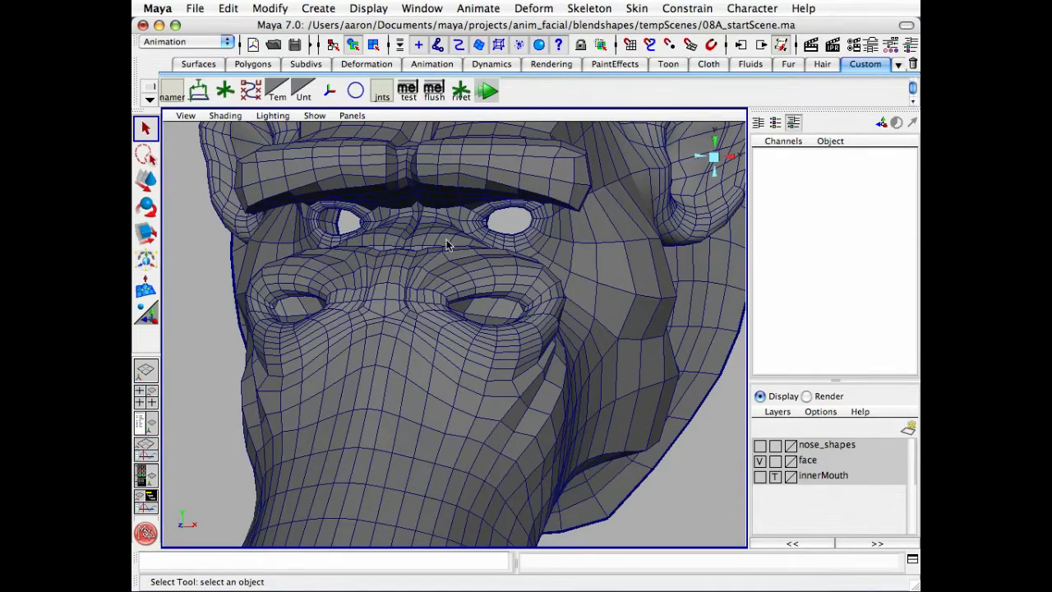
mouse_move(501, 294)
left_mouse_down("alt")
mouse_move(541, 294)
mouse_move(519, 288)
left_mouse_up("alt")
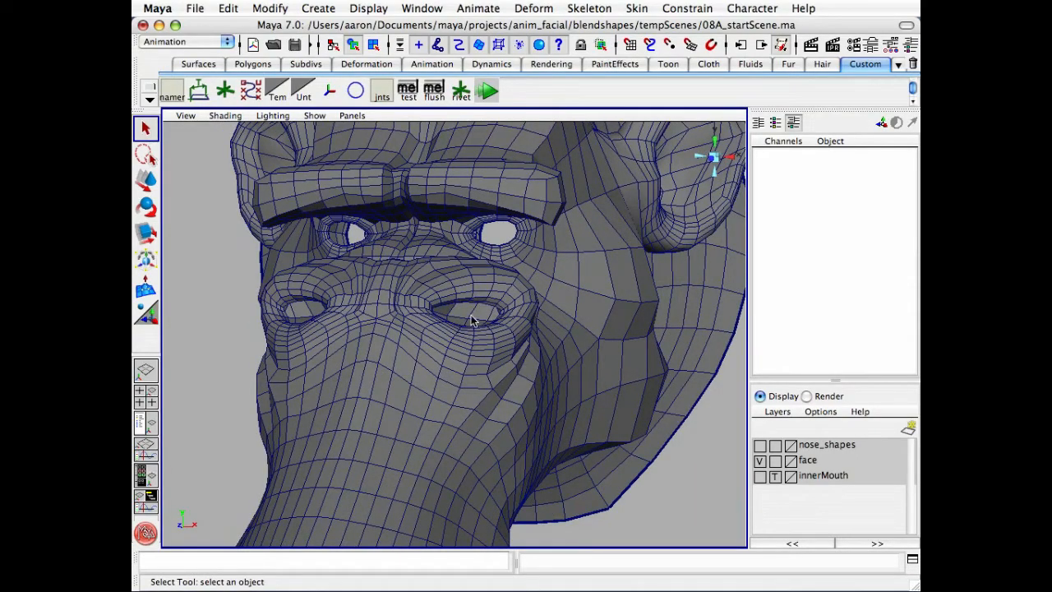
right_click_drag(465, 355, 498, 325, "alt")
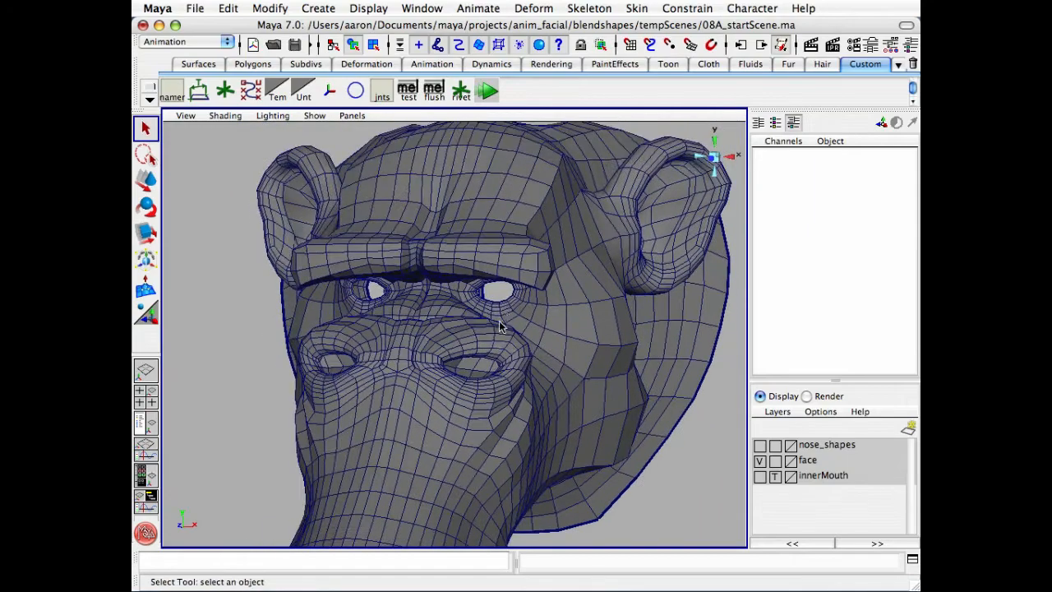
left_click_drag(498, 325, 501, 336, "alt")
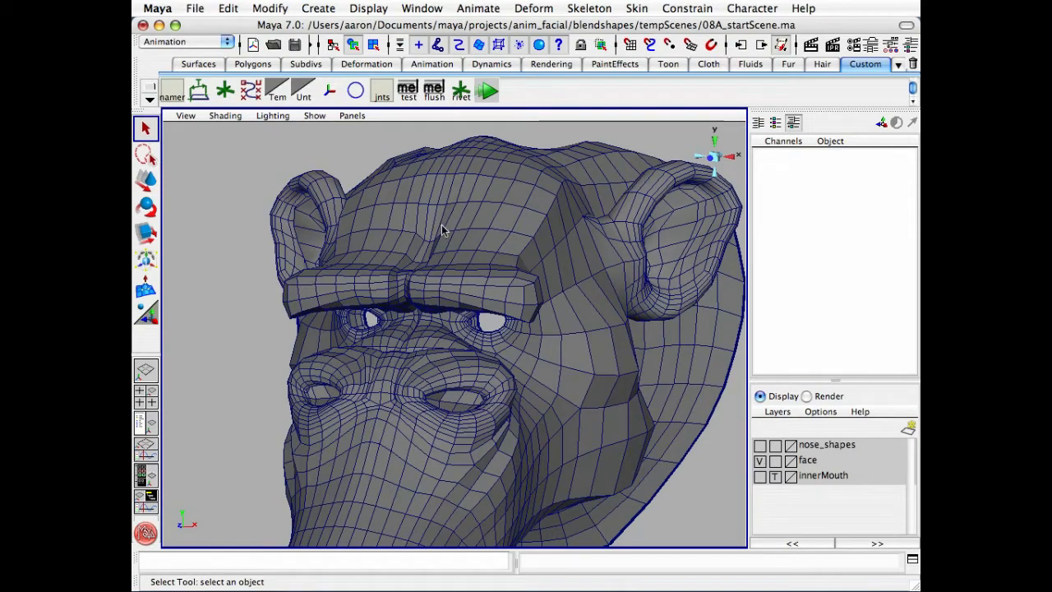
middle_click_drag(497, 283, 505, 207, "alt")
right_click_drag(505, 206, 507, 258, "alt")
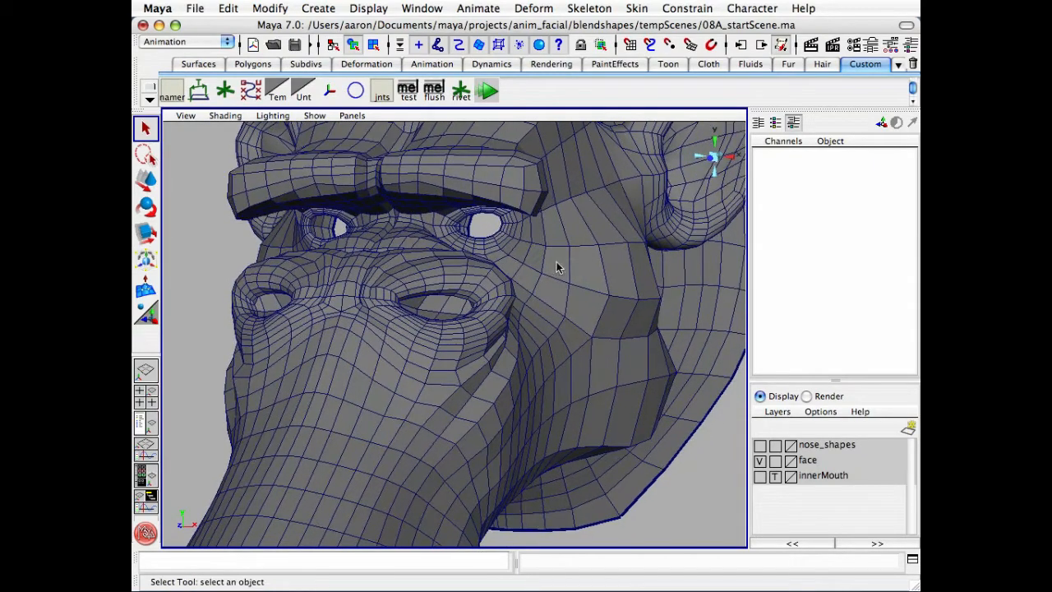
left_click_drag(454, 286, 480, 281, "alt")
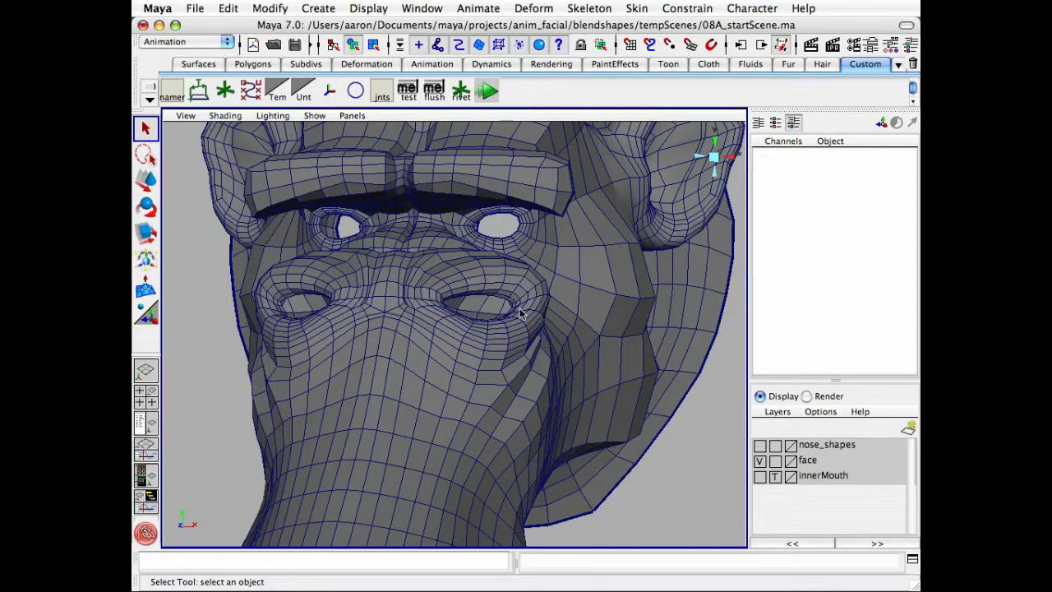
Show the nose_shapes layer and select the nose_c_up head beside the base face
left_click(760, 444)
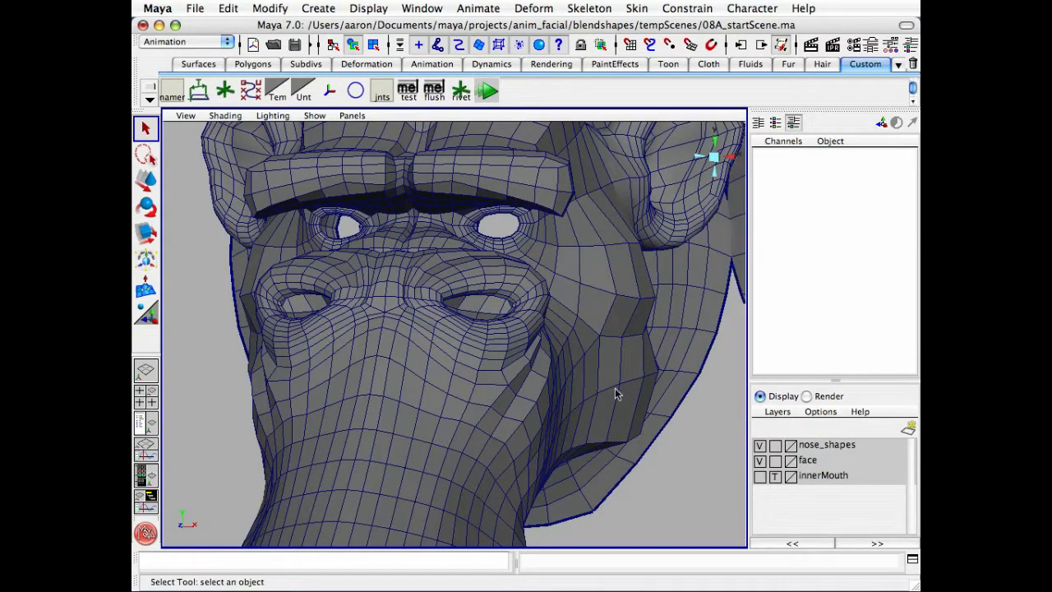
left_click_drag(617, 395, 610, 375, "alt")
right_click_drag(610, 376, 526, 372, "alt")
middle_click_drag(526, 372, 263, 365, "alt")
right_click_drag(476, 363, 511, 375, "alt")
left_click_drag(511, 377, 518, 391, "alt")
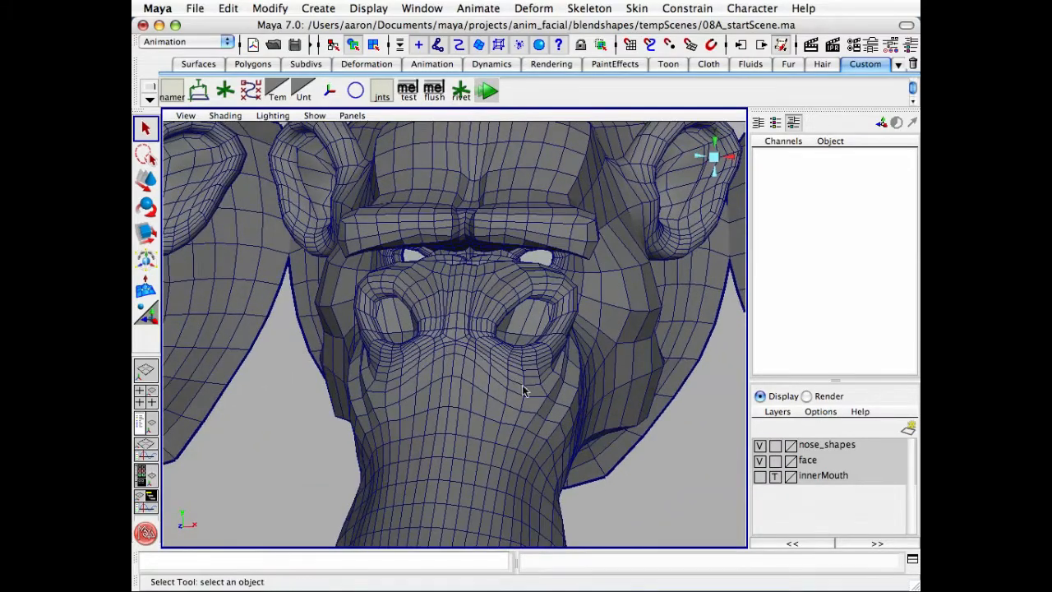
left_click(482, 420)
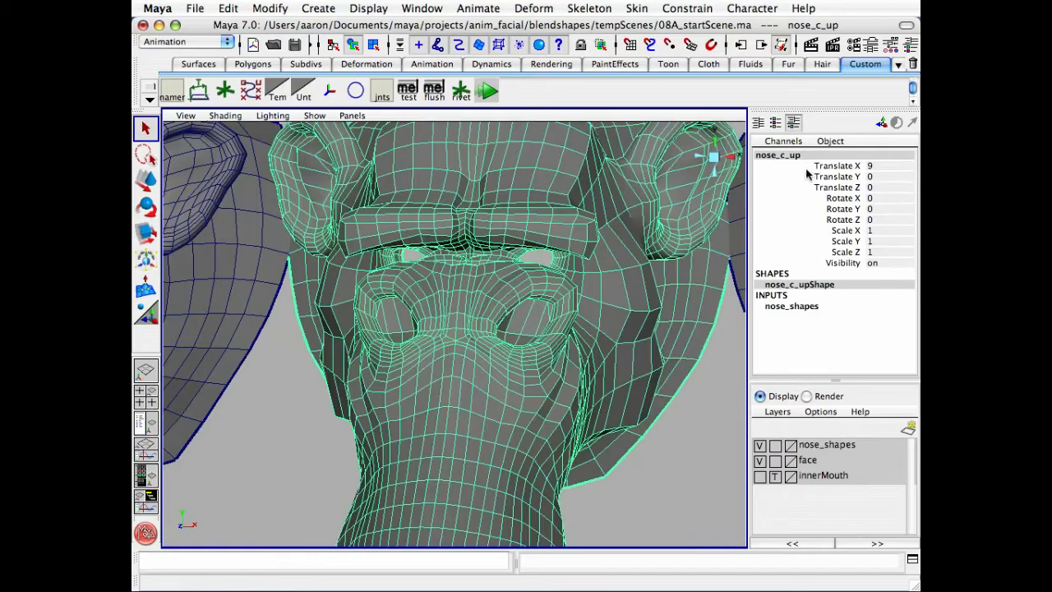
Identify the nose_l_up and nose_r_up heads by selecting each one, and clear the selection
middle_click_drag(585, 272, 349, 256, "alt")
middle_click_drag(722, 239, 532, 269, "alt")
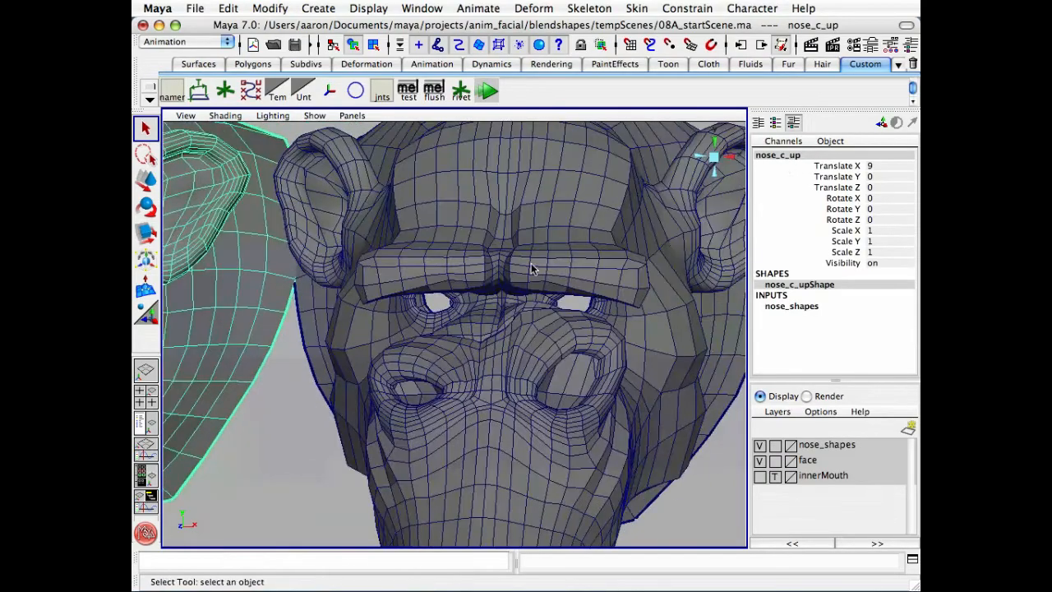
right_click_drag(532, 269, 444, 220, "alt")
left_click(524, 353)
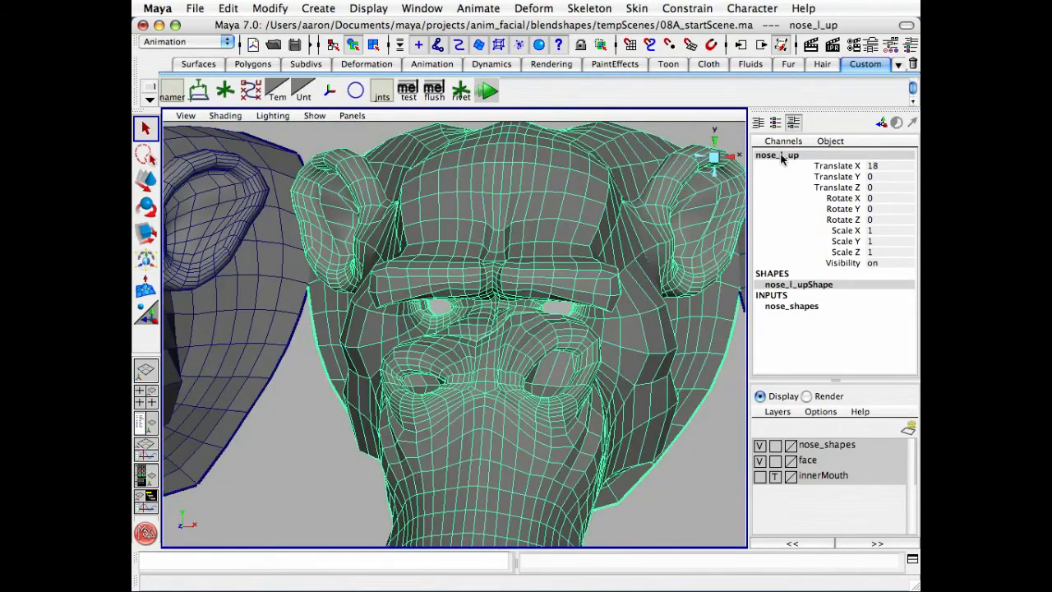
middle_click_drag(727, 263, 571, 282, "alt")
middle_click_drag(723, 316, 587, 332, "alt")
left_click(631, 322)
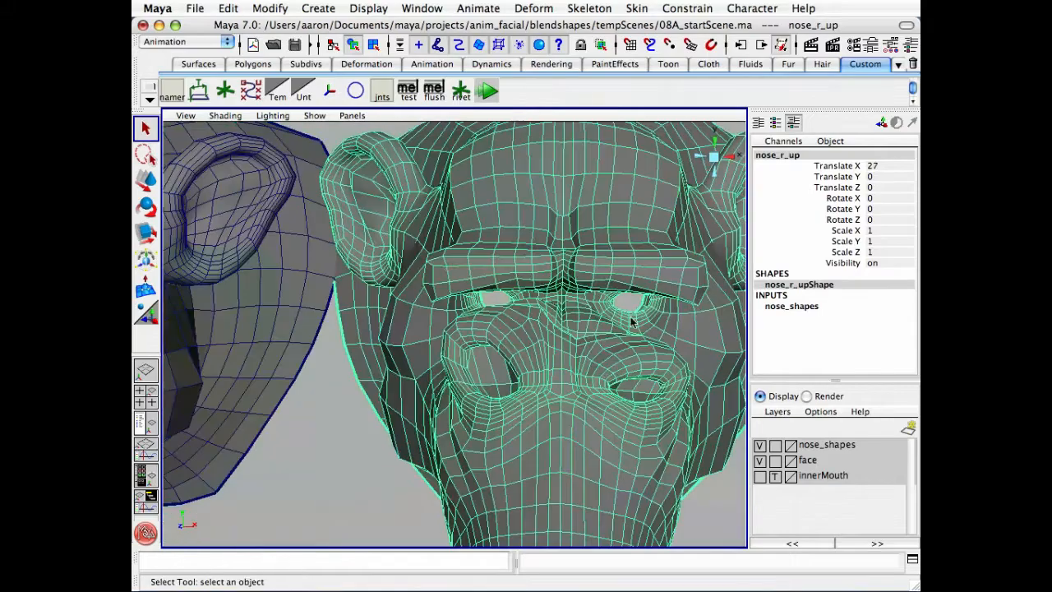
left_click(346, 484)
Survey the row of nose shape heads from nose_r_up back to nose_c_up
middle_click_drag(259, 391, 493, 372, "alt")
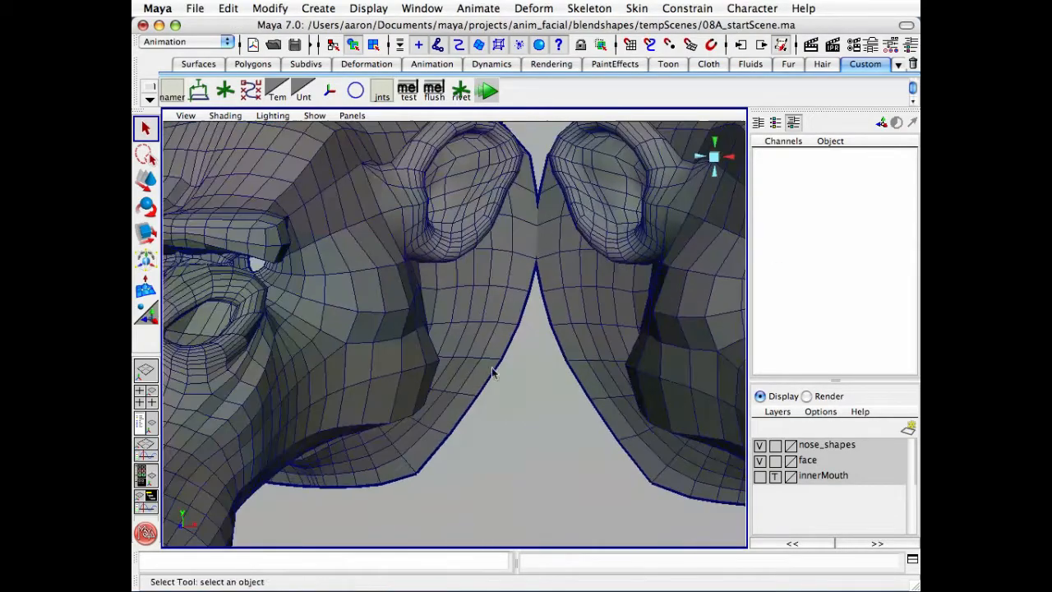
right_click_drag(493, 372, 411, 354, "alt")
right_click_drag(597, 346, 543, 343, "alt")
middle_click_drag(537, 343, 387, 346, "alt")
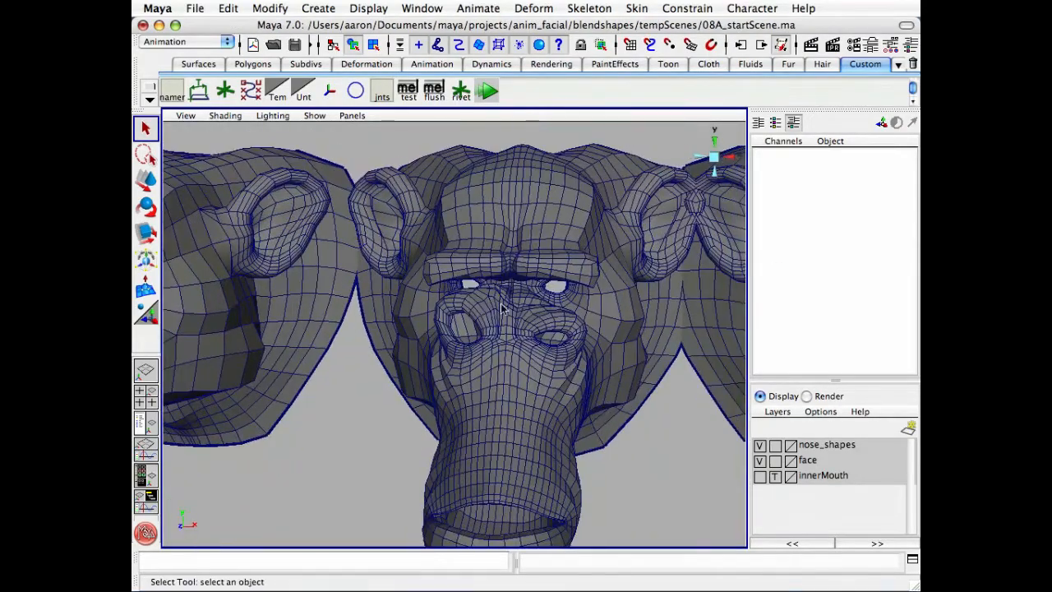
left_click_drag(395, 364, 704, 382, "alt")
middle_click_drag(705, 382, 731, 380, "alt")
left_click_drag(732, 380, 559, 369, "alt")
middle_click_drag(560, 370, 641, 370, "alt")
right_click_drag(641, 370, 718, 372, "alt")
middle_click_drag(718, 372, 546, 335, "alt")
left_click_drag(498, 284, 547, 264, "alt")
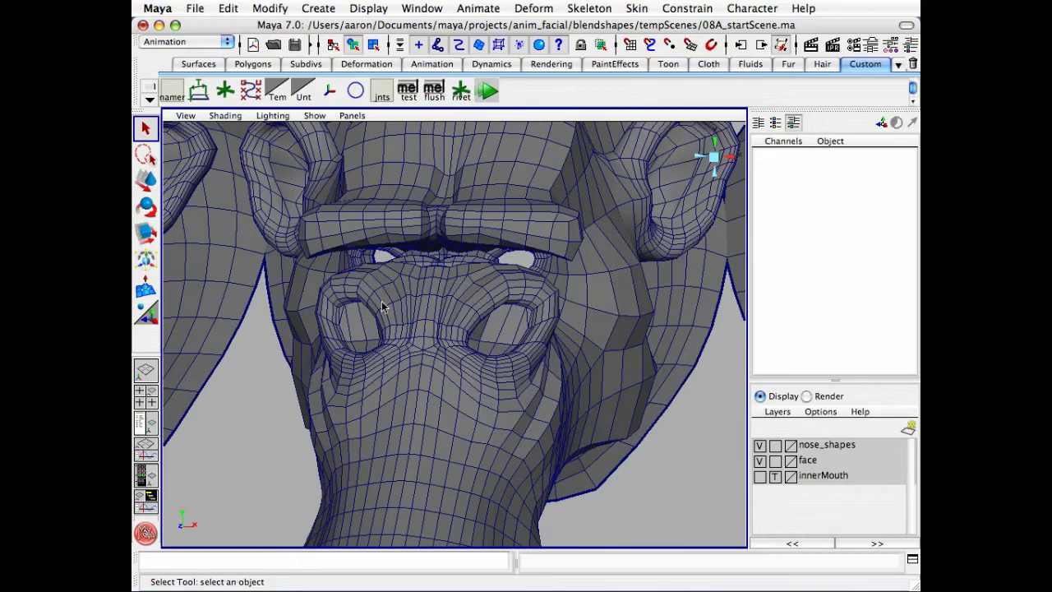
Examine the raised nostrils of the nose_c_up head and the fold between its nose and inner eye corner
middle_click_drag(393, 364, 461, 383, "alt")
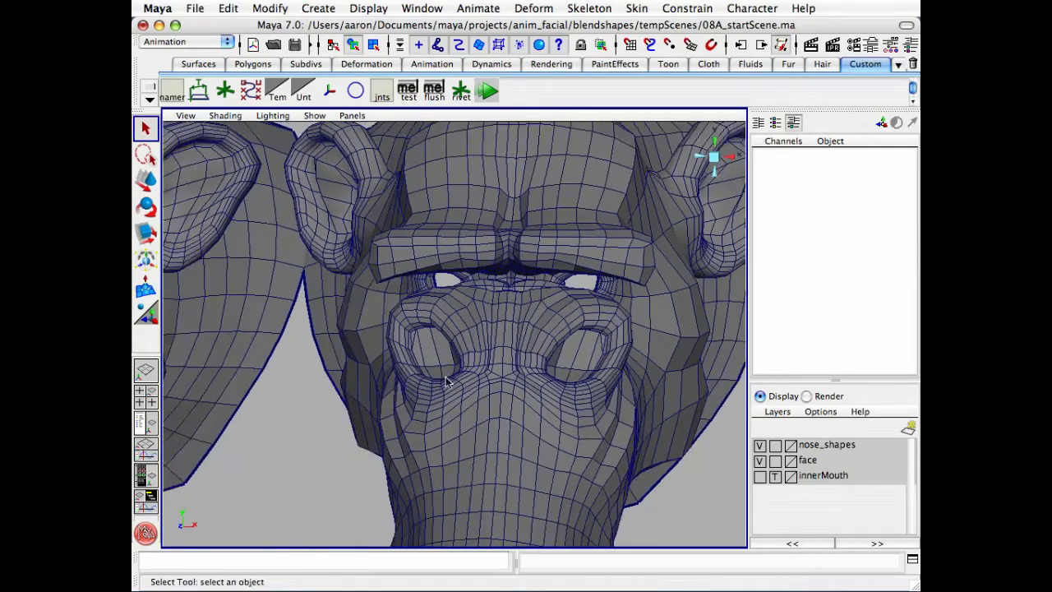
left_click_drag(460, 382, 431, 385, "alt")
right_click_drag(430, 385, 467, 381, "alt")
left_click_drag(514, 378, 545, 362, "alt")
right_click_drag(544, 363, 504, 353, "alt")
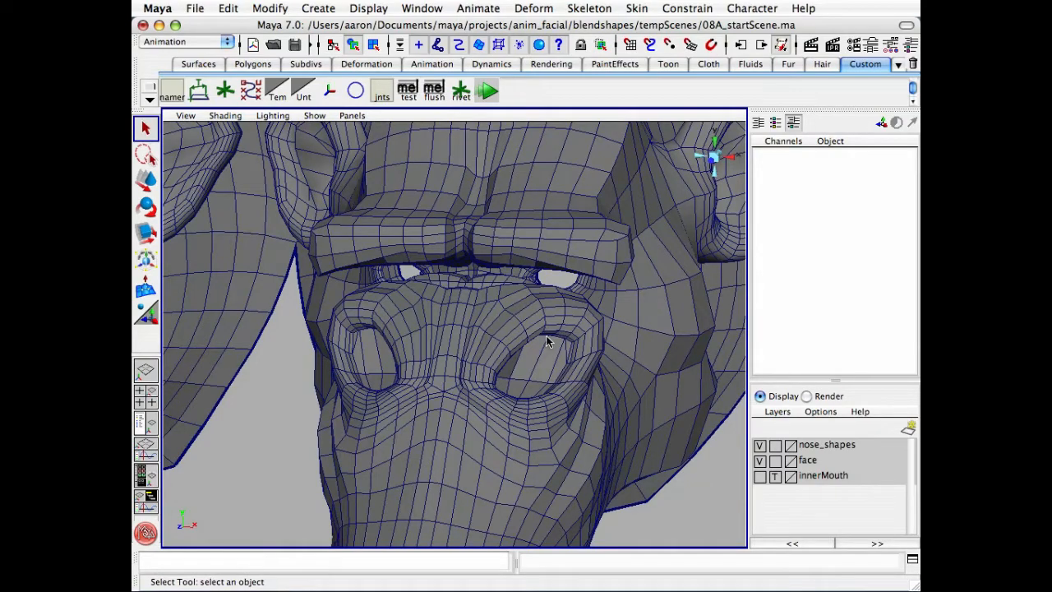
left_click_drag(550, 360, 517, 341, "alt")
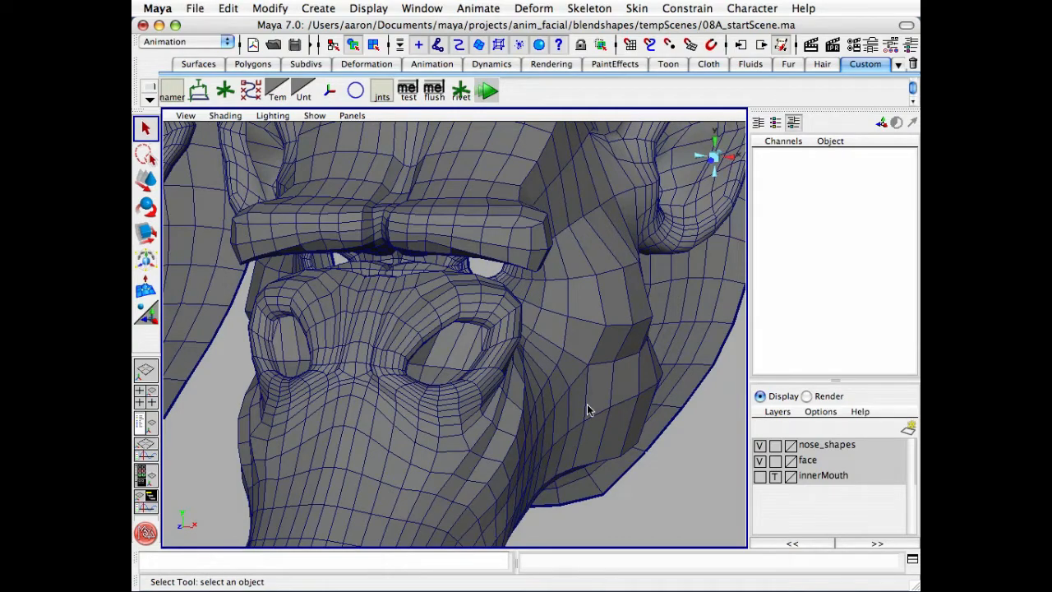
left_click_drag(519, 352, 516, 354, "alt")
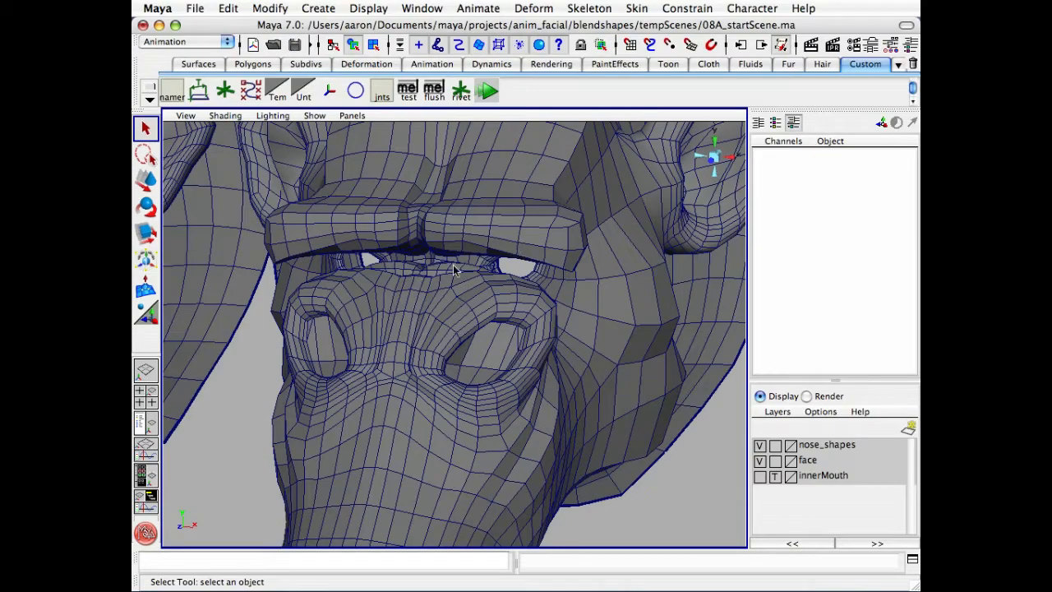
left_click_drag(491, 333, 472, 318, "alt")
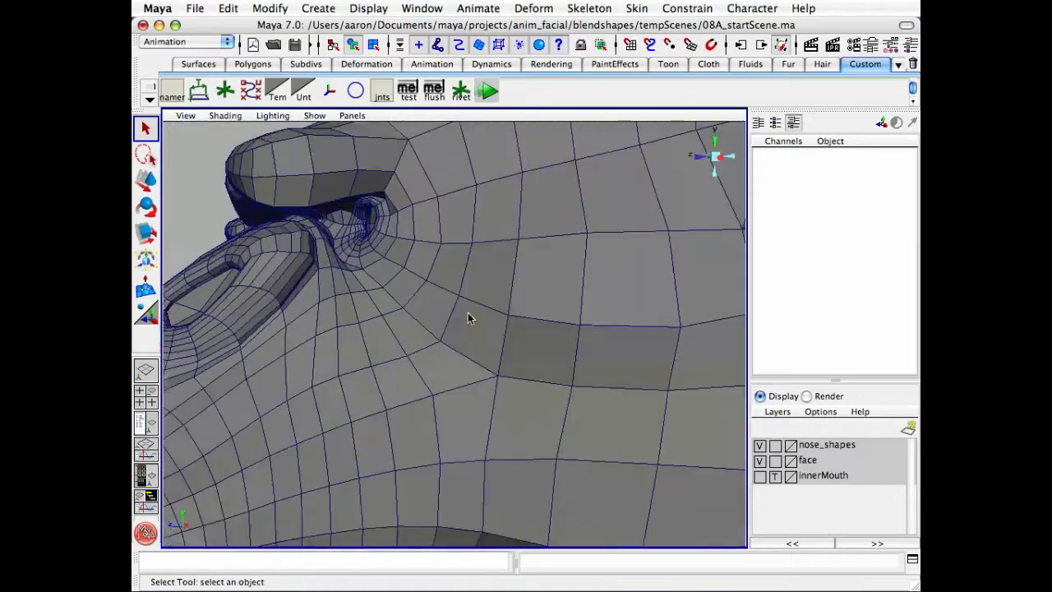
right_click_drag(472, 317, 565, 406, "alt")
left_click_drag(565, 406, 465, 338, "alt")
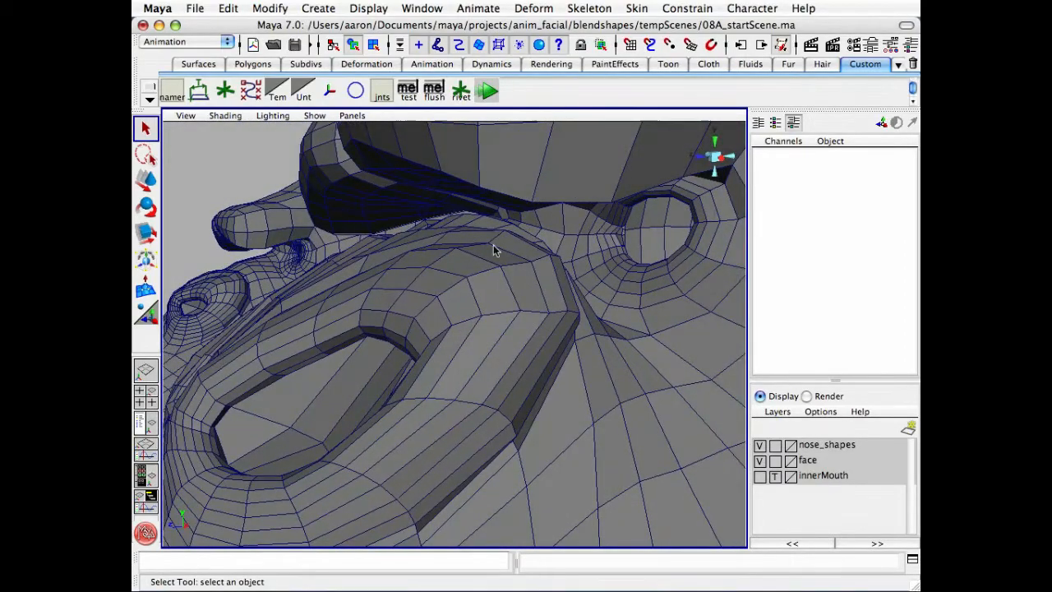
left_click_drag(553, 272, 387, 259, "alt")
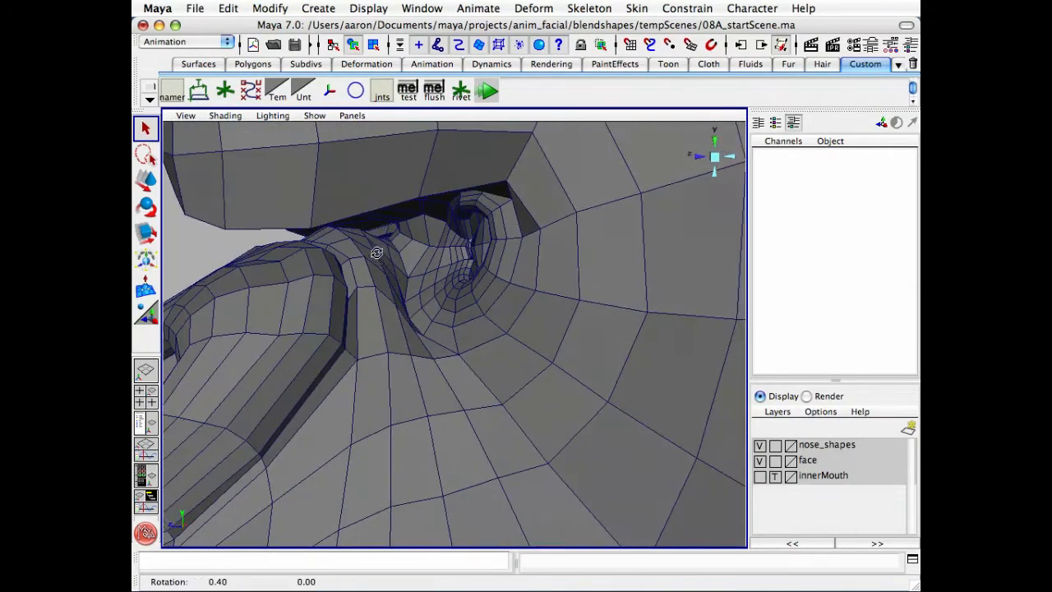
right_click_drag(387, 258, 362, 247, "alt")
left_click_drag(362, 246, 306, 224, "alt")
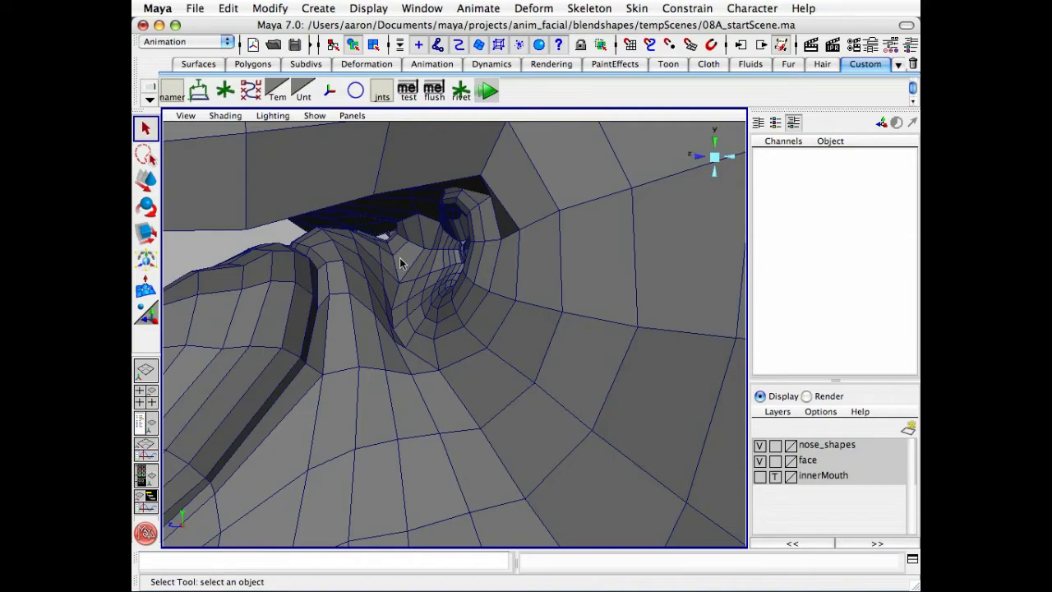
Inspect the creases under the brow and around the raised nostril on the neighbouring one-sided nose shape
right_click_drag(504, 310, 391, 313, "alt")
left_click_drag(390, 312, 429, 322, "alt")
right_click_drag(429, 322, 427, 290, "alt")
left_click_drag(428, 290, 404, 265, "alt")
right_click_drag(404, 266, 362, 288, "alt")
middle_click_drag(485, 276, 206, 265, "alt")
right_click_drag(207, 265, 383, 258, "alt")
middle_click_drag(428, 230, 340, 279, "alt")
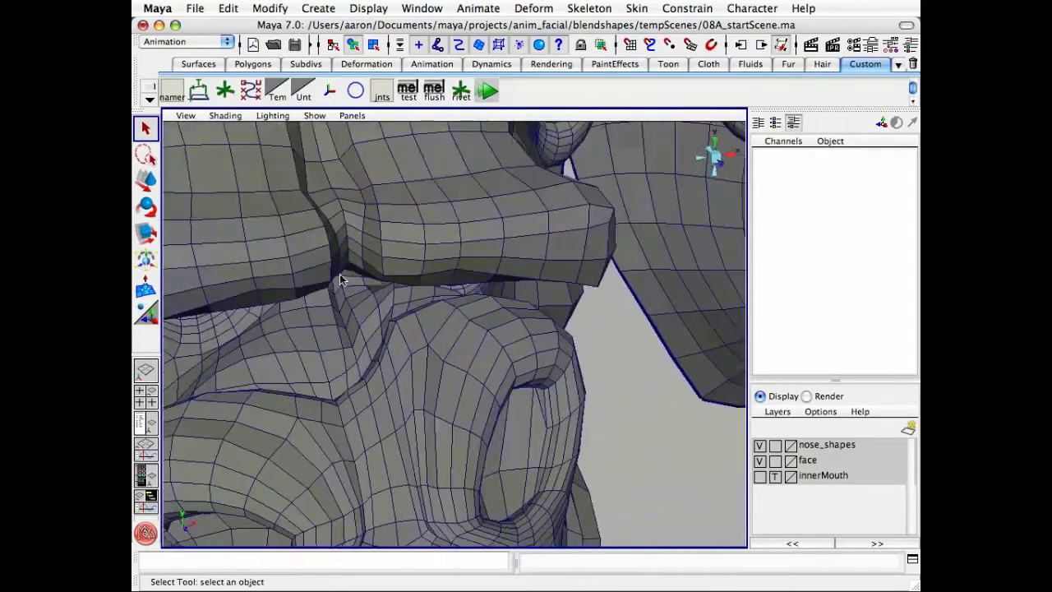
left_click_drag(341, 280, 355, 269, "alt")
left_click_drag(460, 278, 411, 285, "alt")
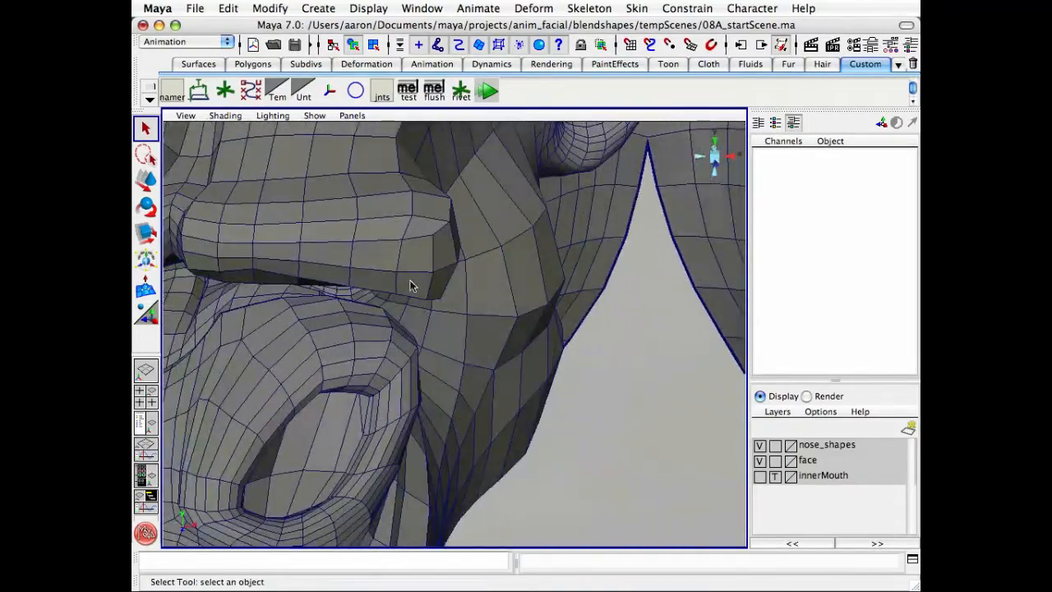
Examine the lowered nose shape from the side, checking the nostril and the stretched skin above it
right_click_drag(461, 288, 314, 284, "alt")
middle_click_drag(214, 272, 526, 280, "alt")
right_click_drag(345, 277, 409, 275, "alt")
middle_click_drag(416, 269, 488, 330, "alt")
left_click_drag(526, 304, 395, 312, "alt")
middle_click_drag(395, 309, 517, 319, "alt")
left_click_drag(516, 319, 485, 319, "alt")
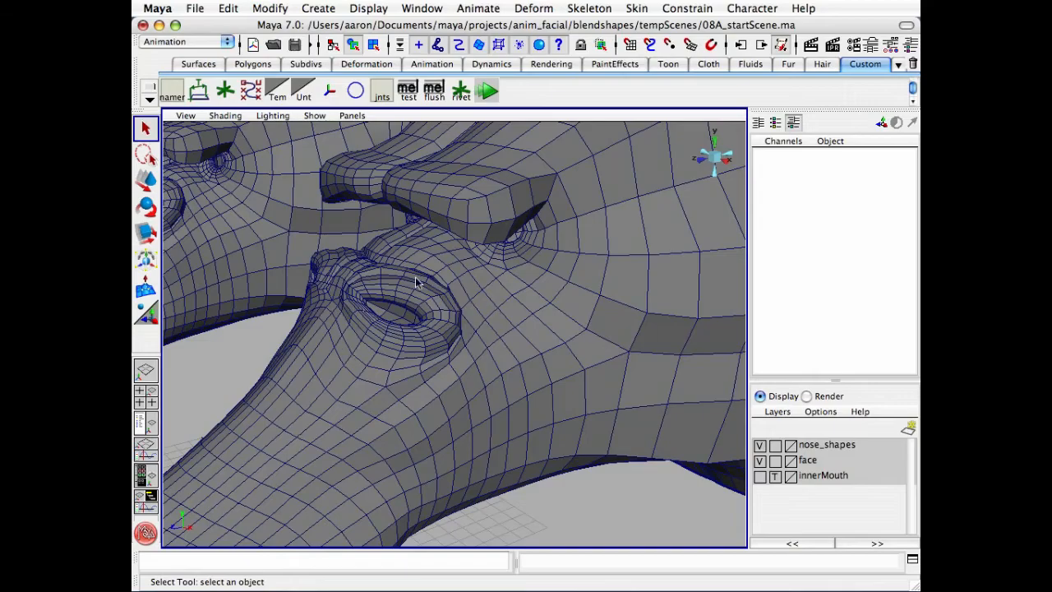
right_click_drag(518, 324, 395, 321, "alt")
middle_click_drag(513, 318, 329, 319, "alt")
left_click_drag(328, 319, 517, 294, "alt")
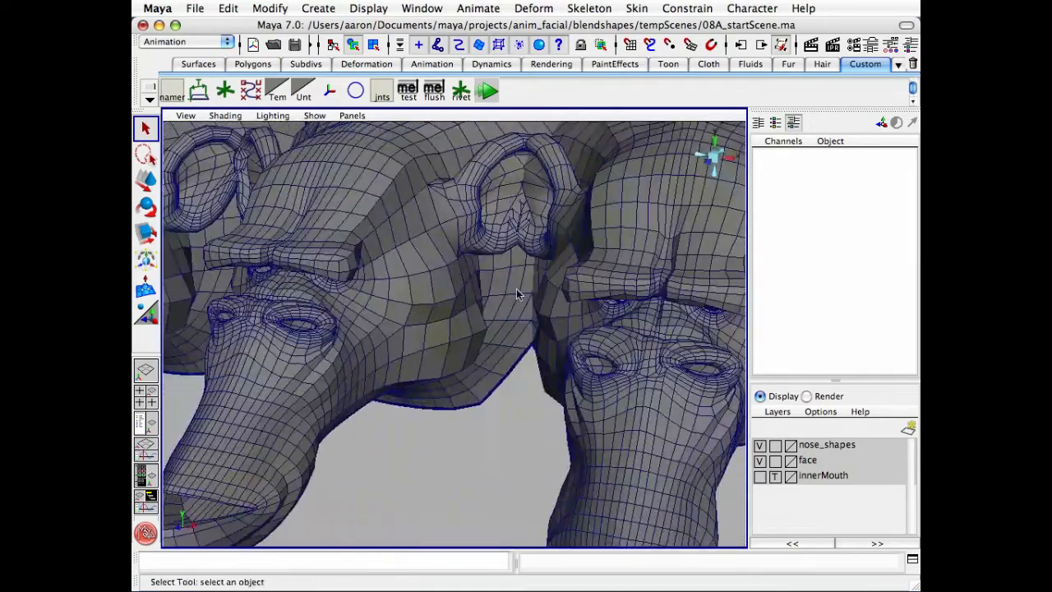
Compare the one-sided lowered nose shape with the symmetrical wide-nostril shape farther along the row
middle_click_drag(517, 294, 445, 282, "alt")
middle_click_drag(548, 333, 458, 316, "alt")
right_click_drag(346, 309, 384, 309, "alt")
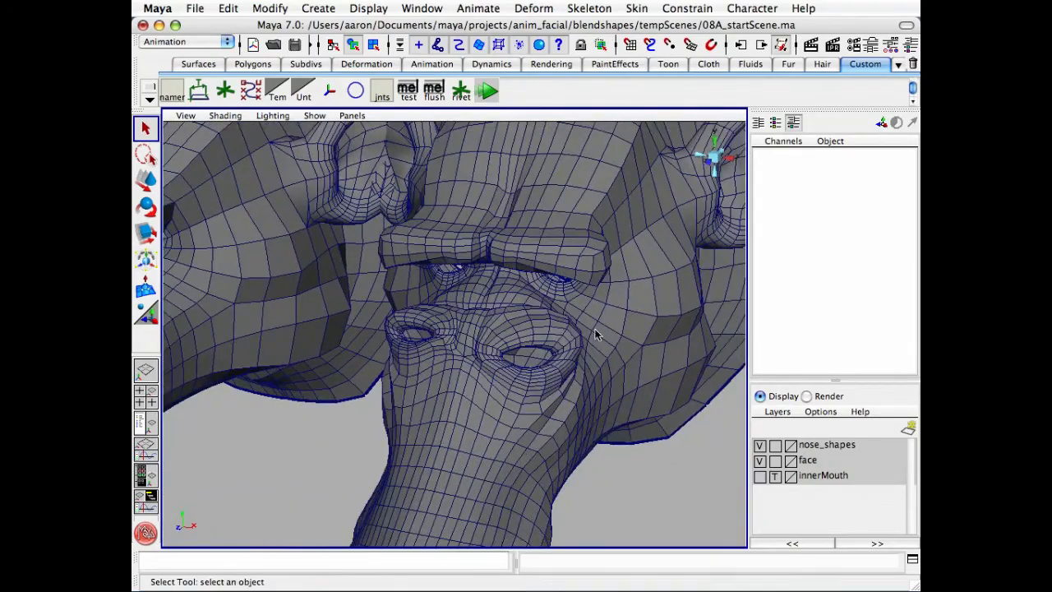
middle_click_drag(658, 335, 456, 315, "alt")
left_click_drag(455, 315, 528, 314, "alt")
right_click_drag(535, 315, 606, 315, "alt")
middle_click_drag(649, 319, 527, 352, "alt")
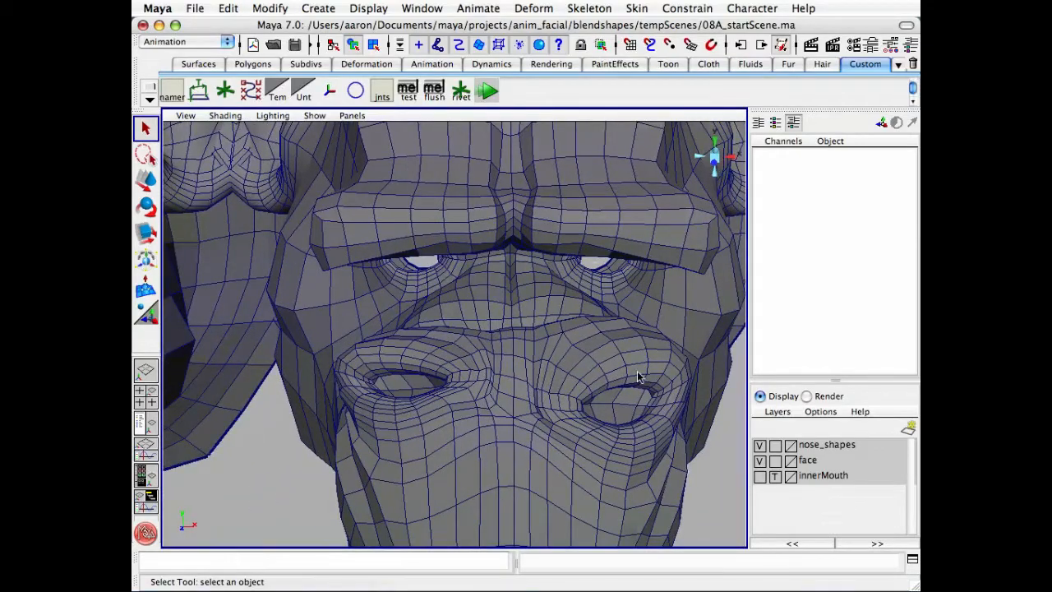
middle_click_drag(630, 385, 400, 350, "alt")
middle_click_drag(569, 331, 474, 329, "alt")
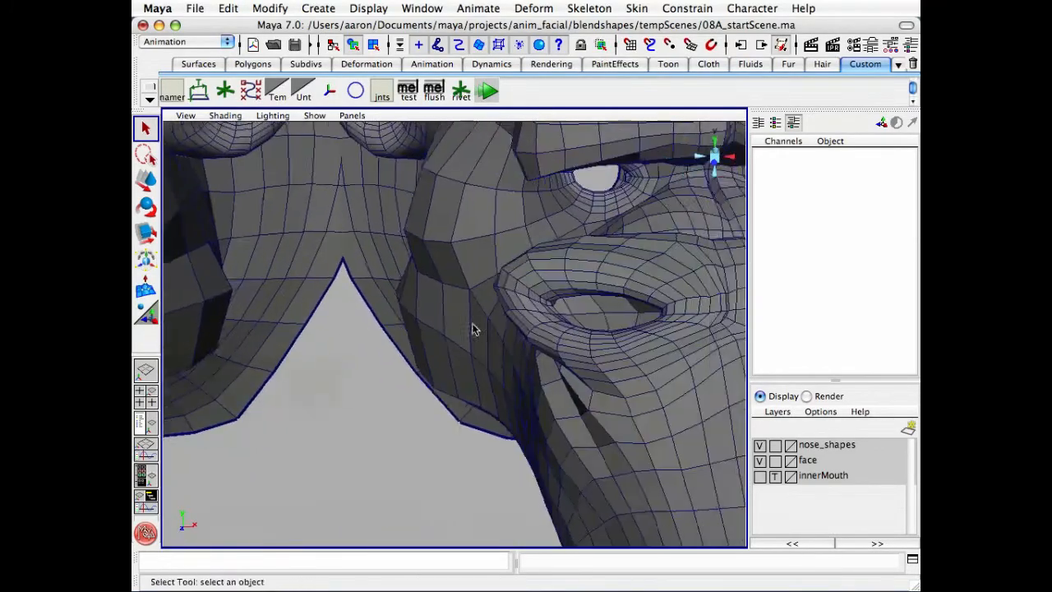
middle_click_drag(637, 322, 471, 327, "alt")
right_click_drag(522, 331, 453, 332, "alt")
middle_click_drag(491, 330, 440, 325, "alt")
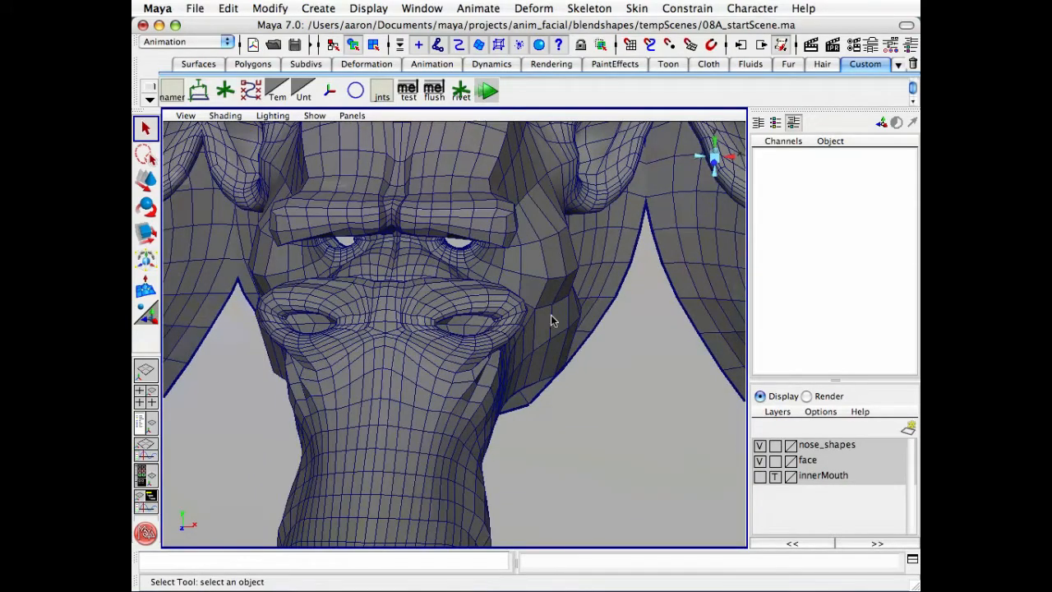
right_click_drag(551, 320, 444, 316, "alt")
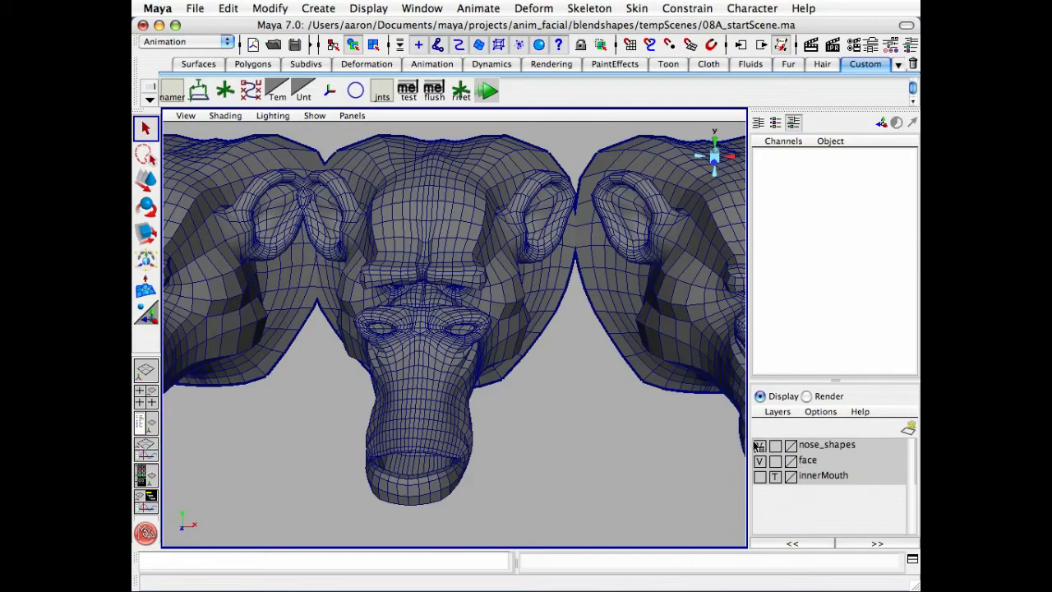
Hide the nose_shapes layer and bring the whole base head into view
left_click(760, 445)
middle_click_drag(592, 408, 647, 402, "alt")
middle_click_drag(469, 390, 505, 375, "alt")
right_click_drag(466, 370, 552, 362, "alt")
right_click_drag(629, 356, 563, 354, "alt")
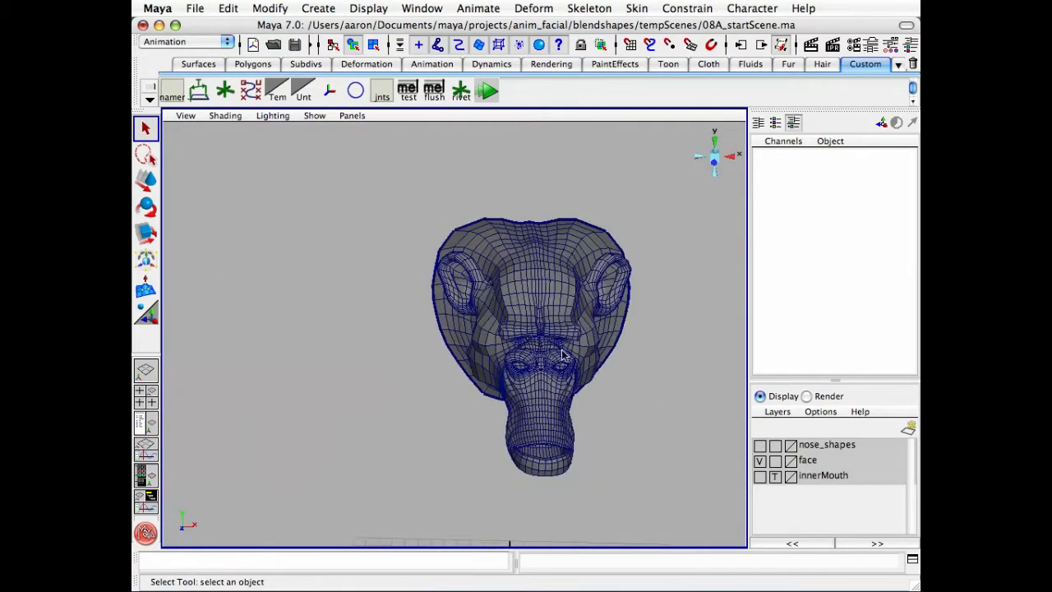
Show the nose_shapes layer and select all nine nose targets in the Hypergraph, adding cave01_head_geo as the last object
left_click(563, 355)
left_click_drag(564, 348, 617, 460, "alt")
left_click(620, 475)
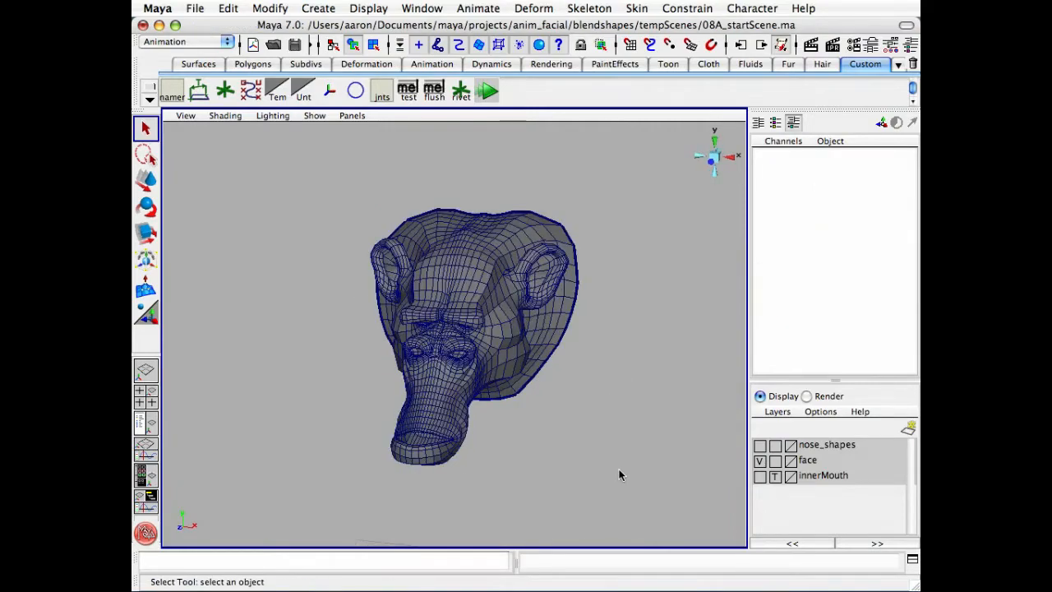
key("h")
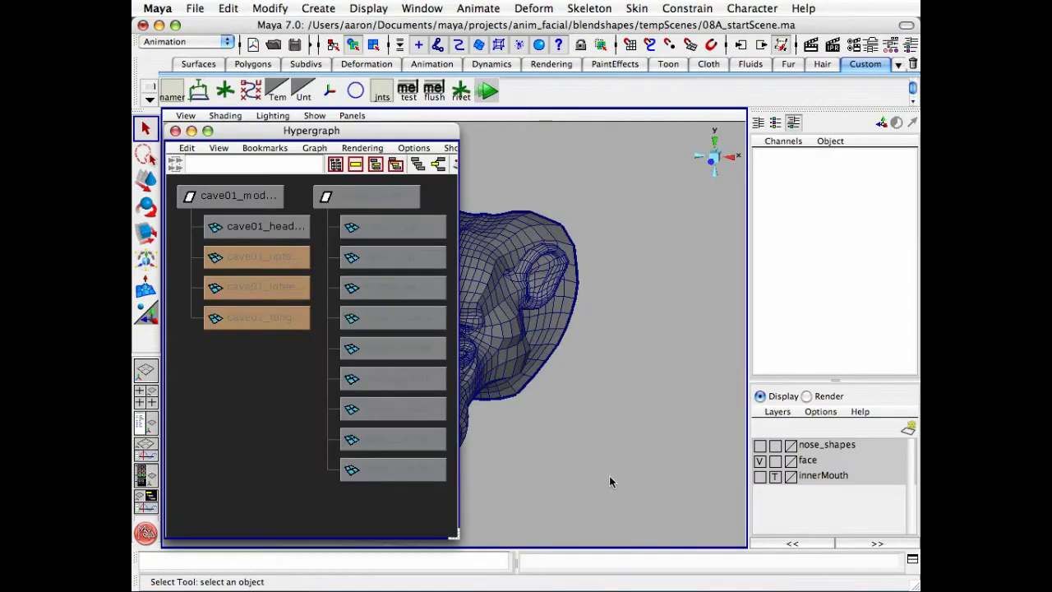
left_click(761, 446)
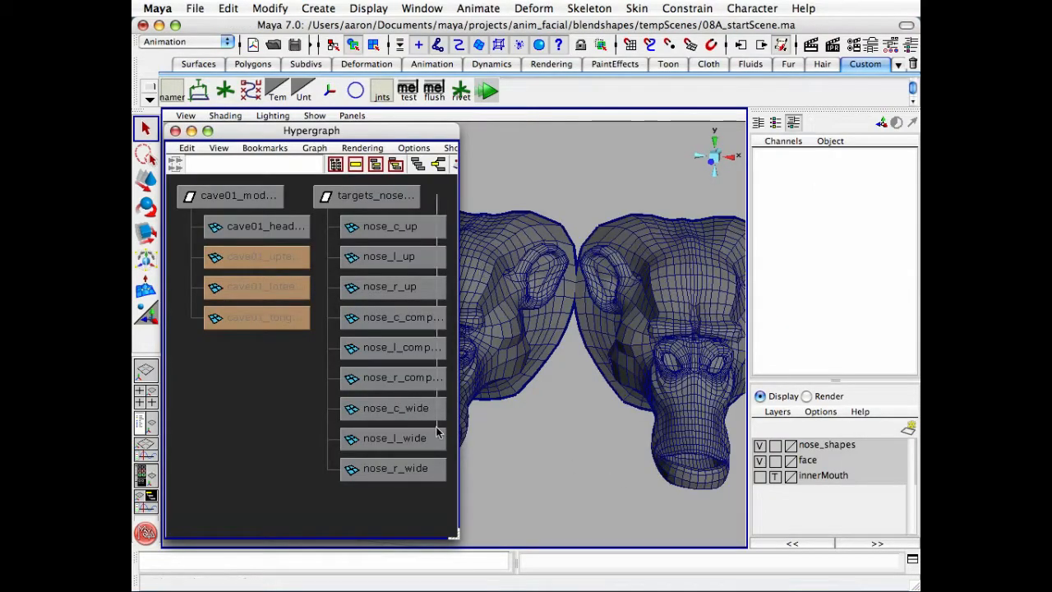
left_click_drag(436, 428, 436, 489)
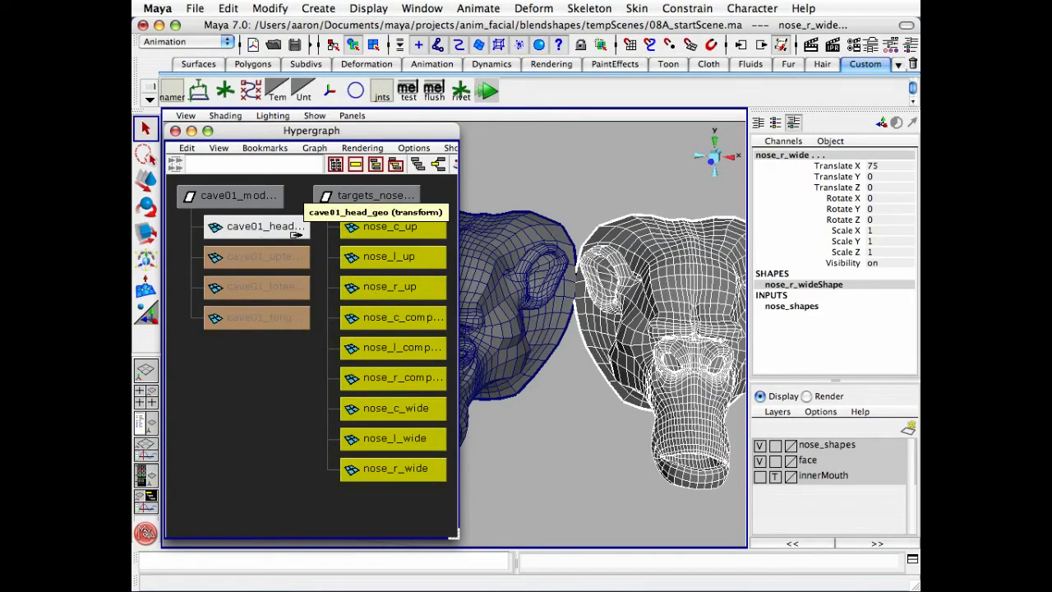
left_click(275, 231, "shift")
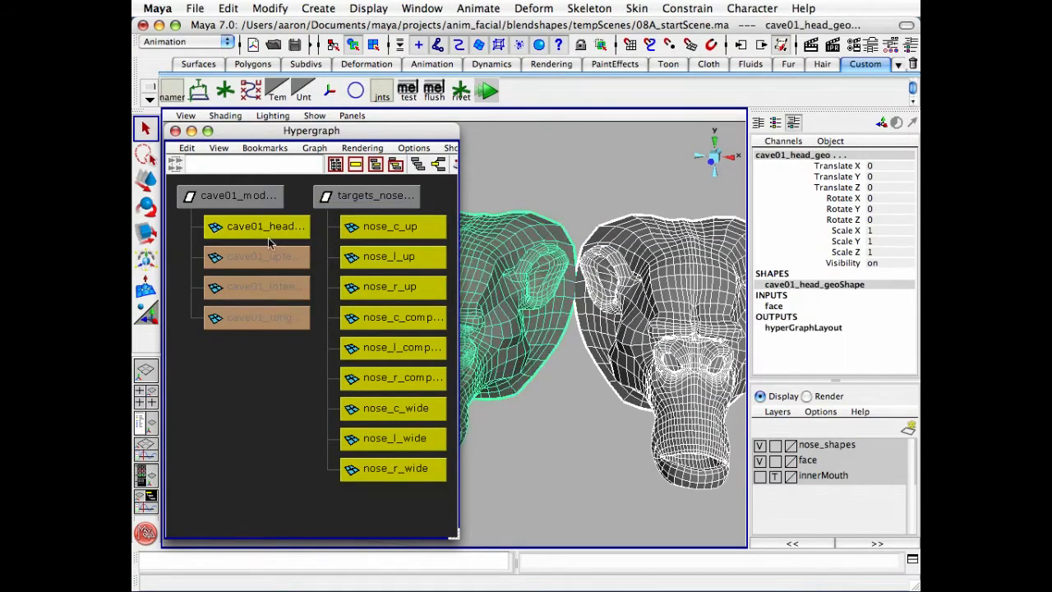
right_click_drag(235, 280, 289, 248, "alt")
middle_click_drag(290, 247, 384, 380, "alt")
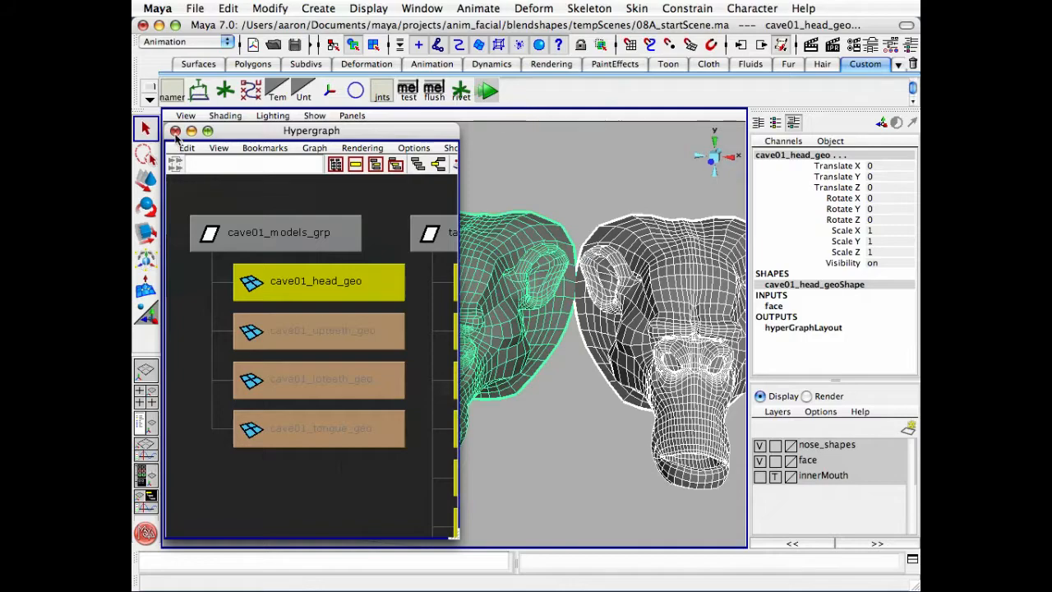
Close the Hypergraph and hide the nose_shapes layer, keeping the targets and head selected and the base head framed
left_click(175, 132)
left_click(759, 445)
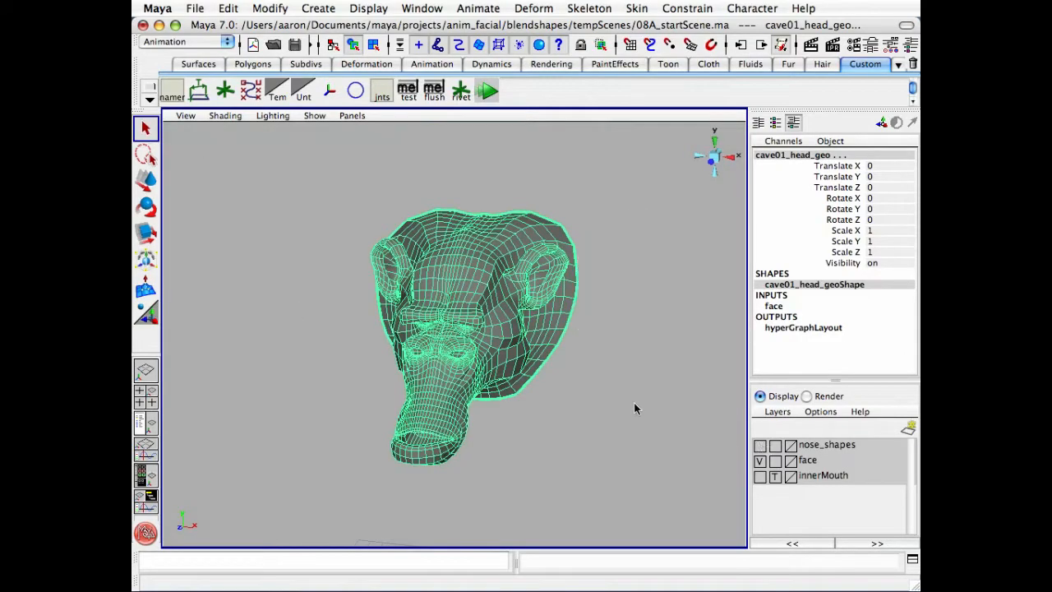
key("f")
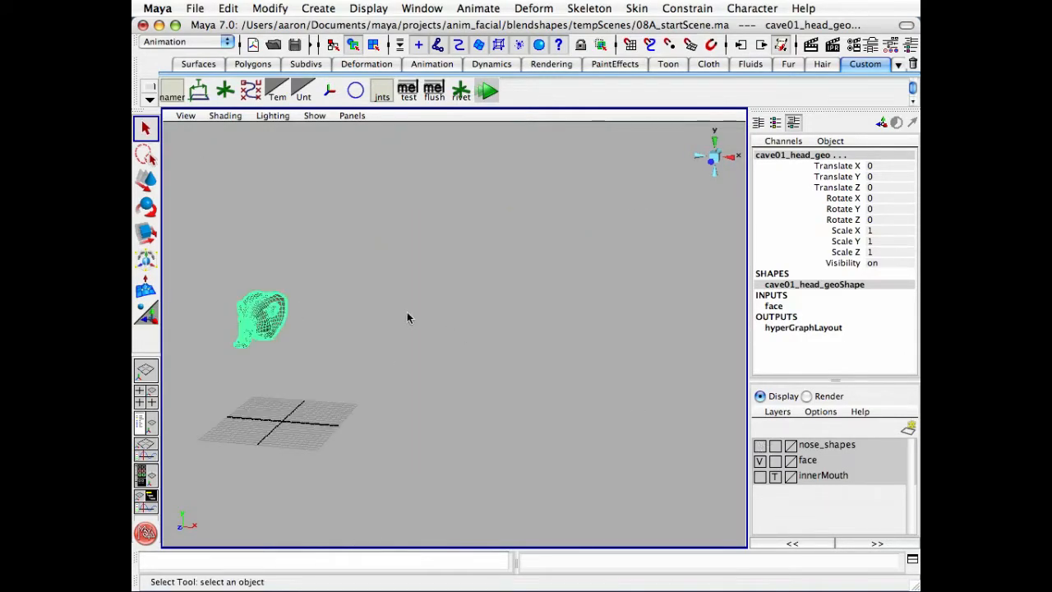
key("f")
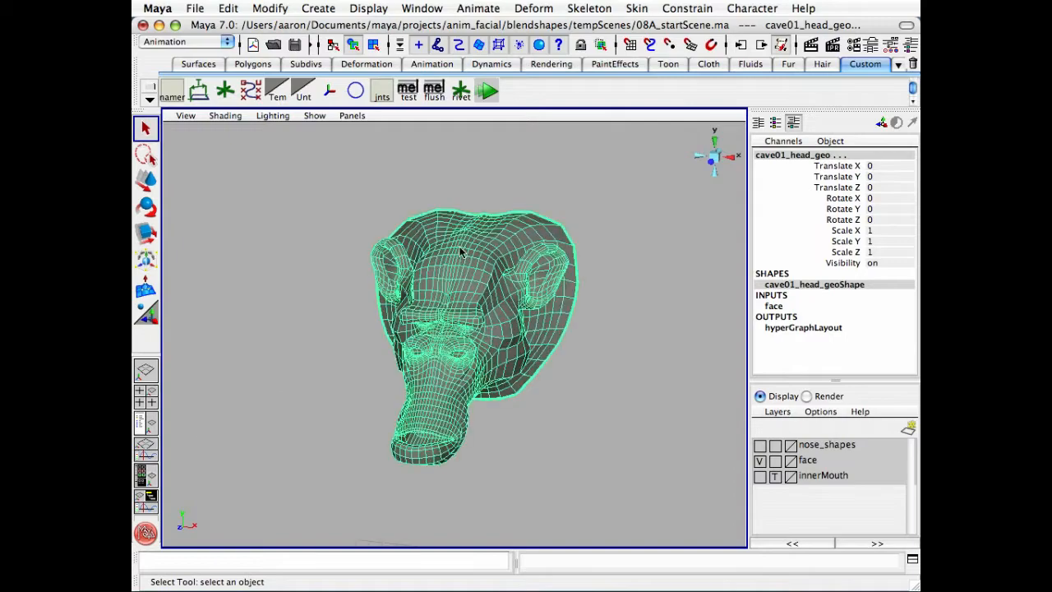
Create a blend shape named nose_shapes from the selection, with envelope 1, Local origin and Check Topology on
left_click(539, 10)
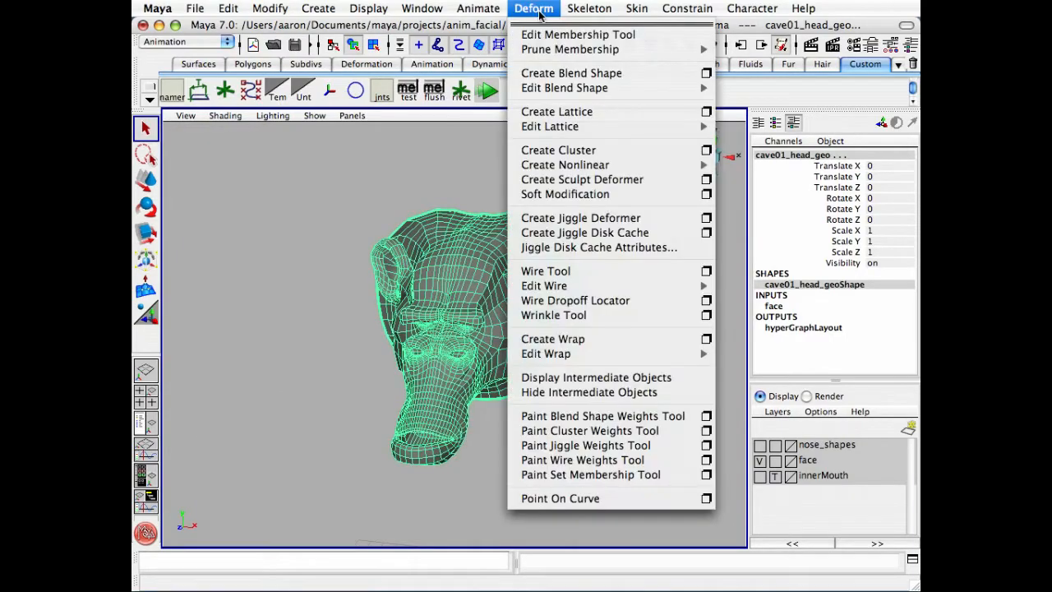
left_click(707, 74)
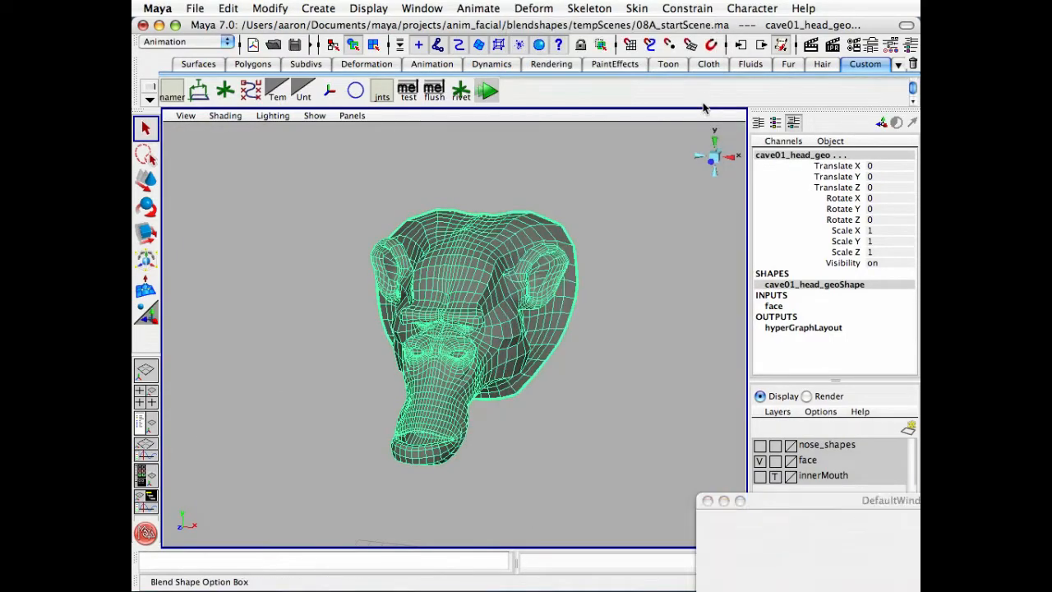
left_click_drag(966, 500, 443, 277)
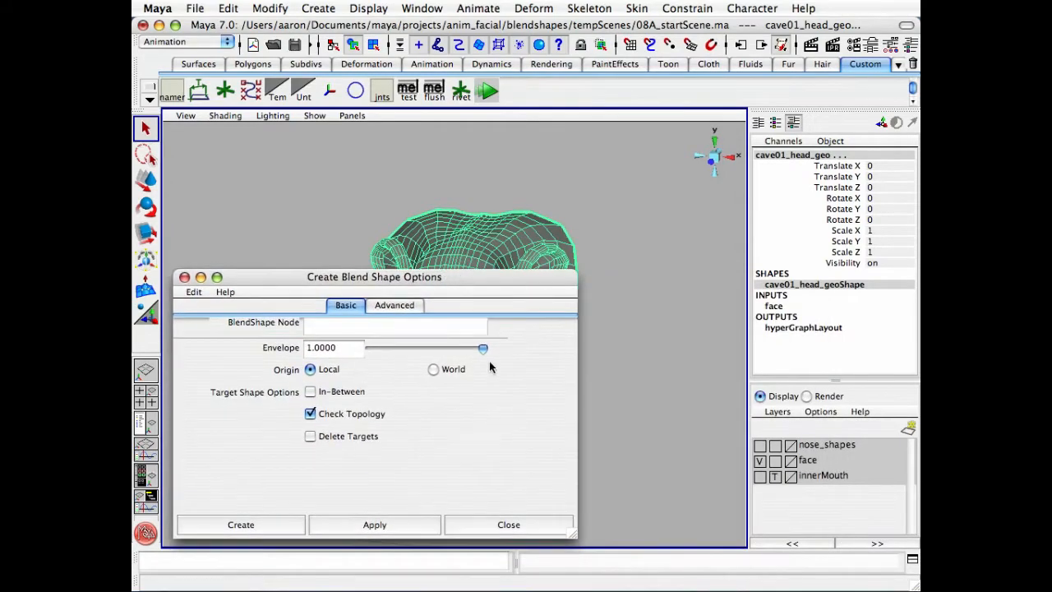
left_click(405, 306)
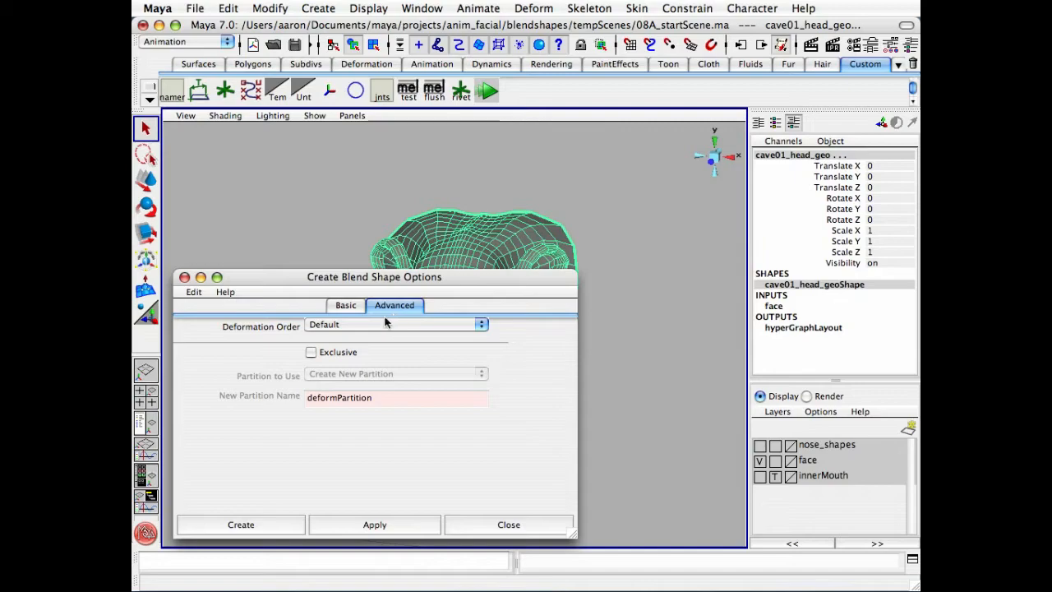
left_click(347, 305)
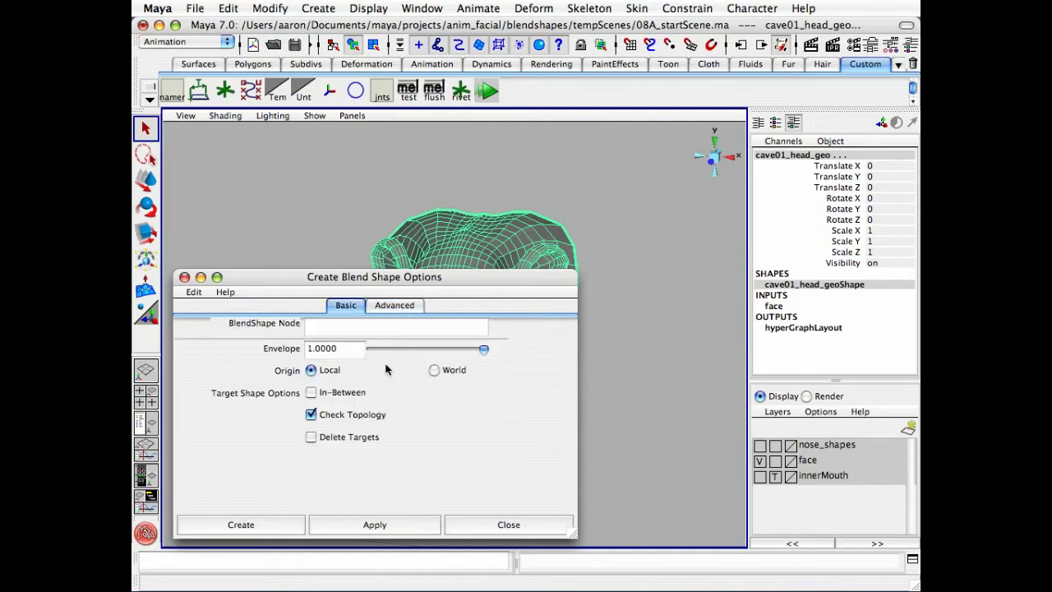
left_click(328, 330)
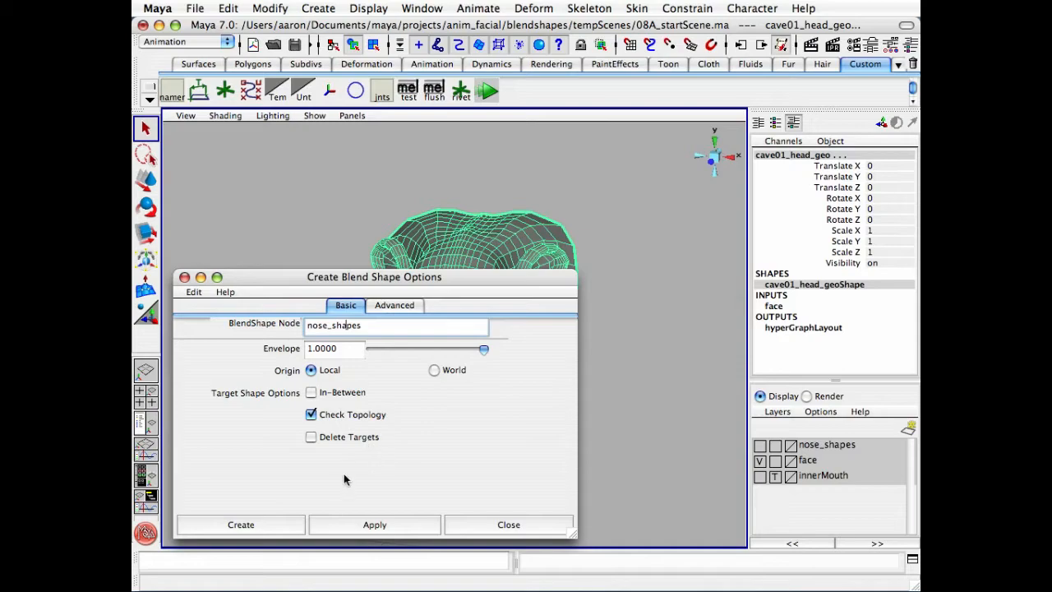
left_click(243, 526)
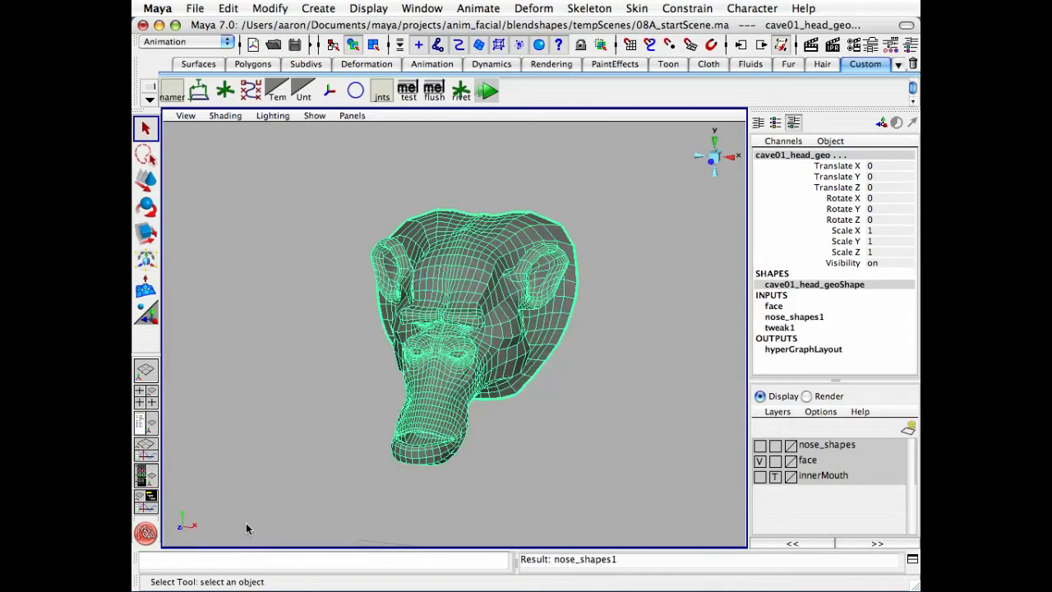
Select only the base head and examine its brow and nose from the side and front
left_click(495, 490)
left_click(513, 368)
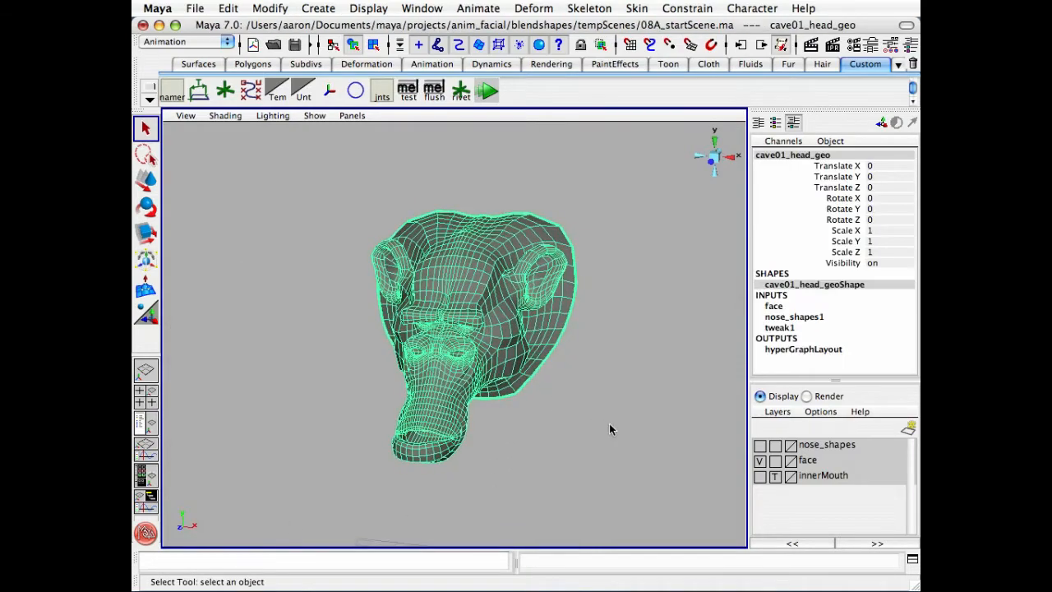
left_click(610, 385)
left_click_drag(610, 385, 589, 355, "alt")
left_click(589, 355)
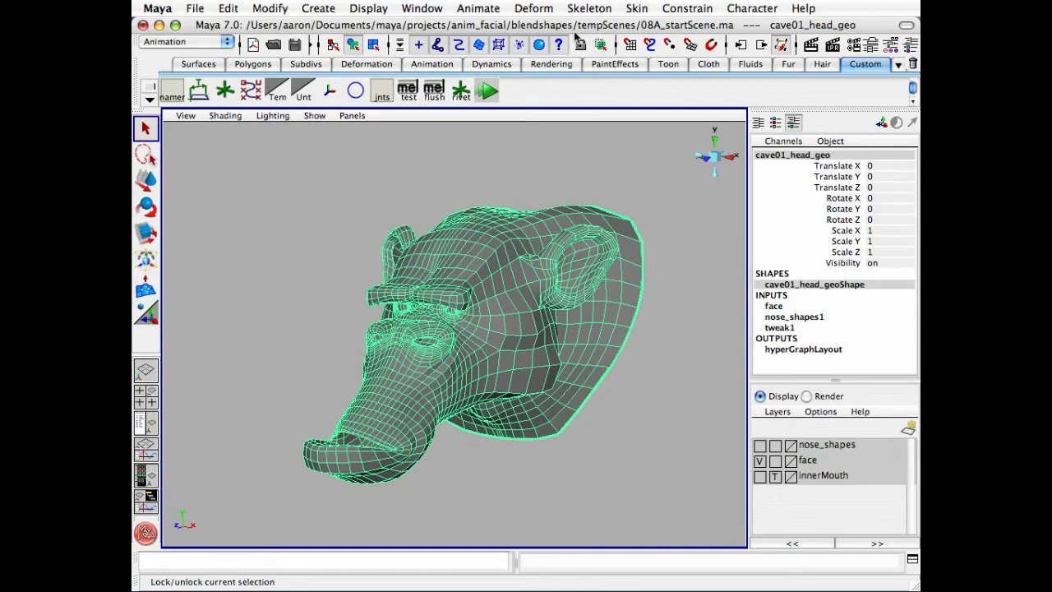
mouse_move(579, 157)
left_mouse_down("alt")
mouse_move(522, 151)
mouse_move(559, 158)
left_mouse_up("alt")
right_click_drag(559, 158, 597, 170, "alt")
middle_click_drag(597, 170, 669, 205, "alt")
left_click_drag(669, 205, 666, 200, "alt")
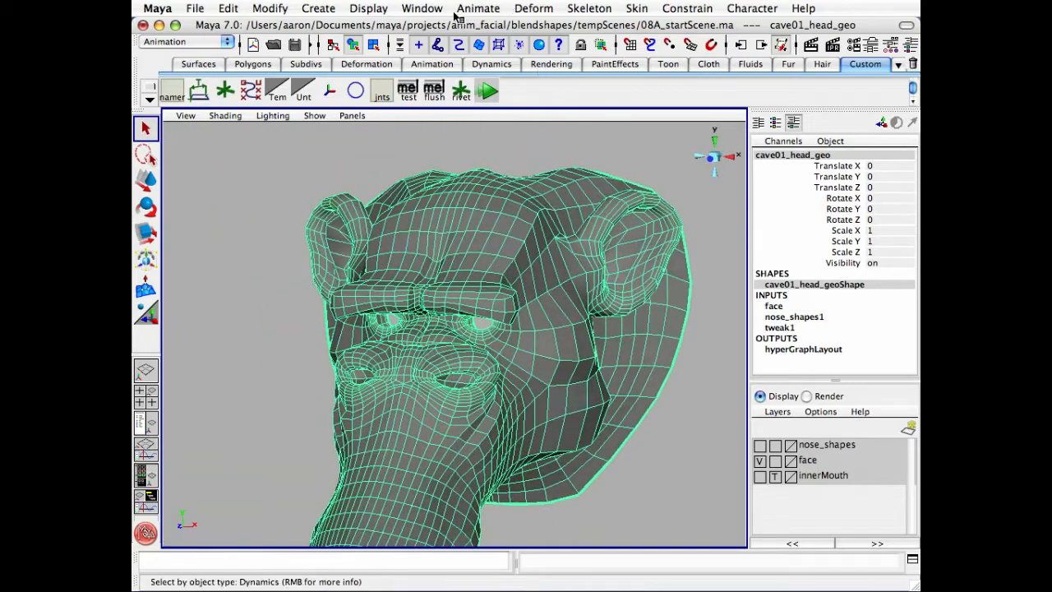
Deselect the head, open the Blend Shape editor and widen it to fit all nine nose sliders
left_click(435, 91)
left_click(423, 9)
mouse_move(453, 53)
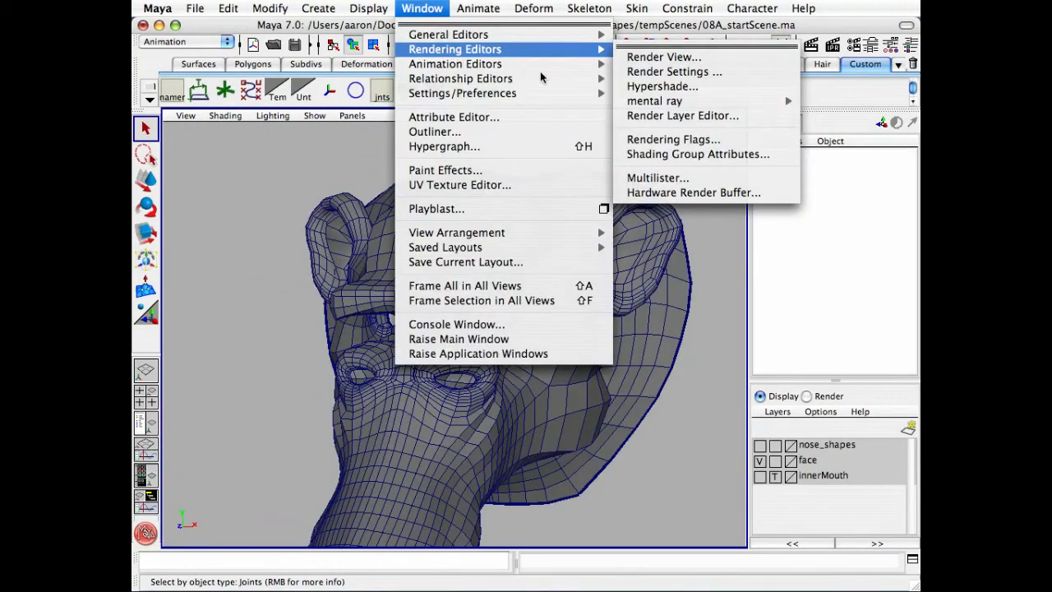
mouse_move(553, 66)
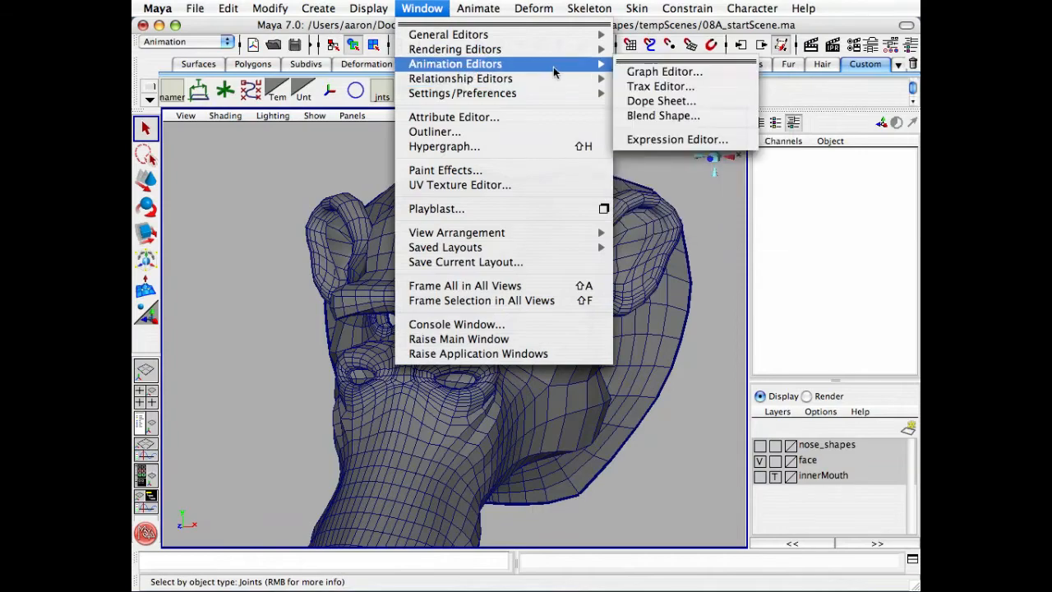
left_click(719, 120)
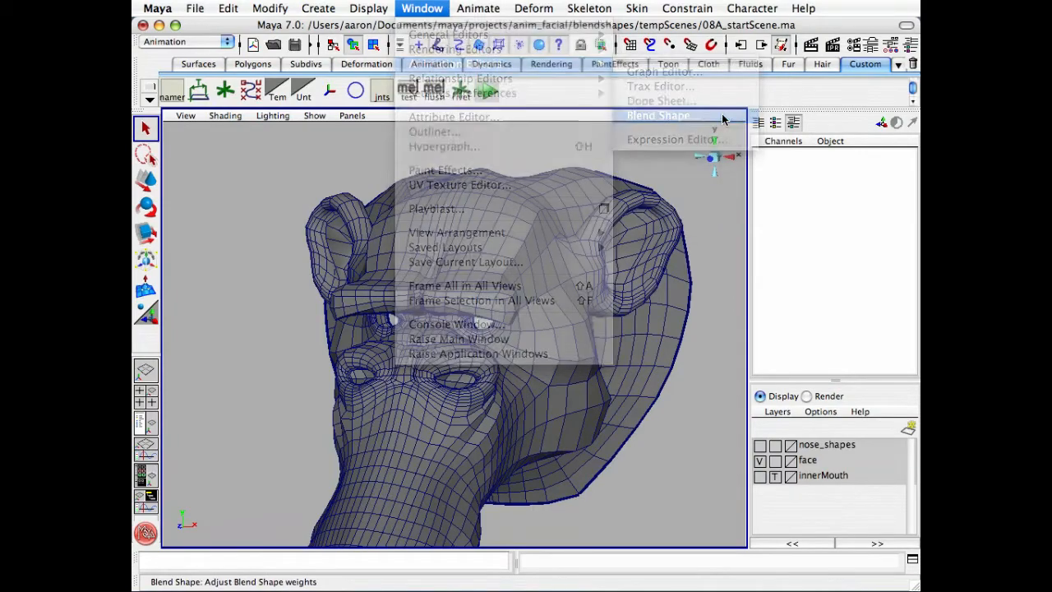
left_click_drag(546, 534, 374, 349)
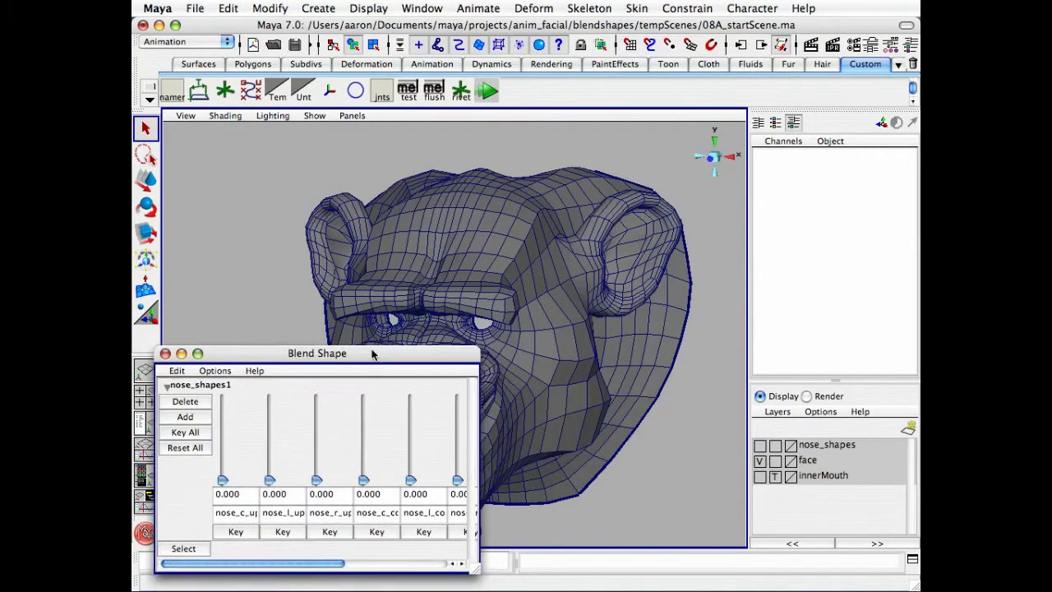
left_click_drag(479, 565, 653, 558)
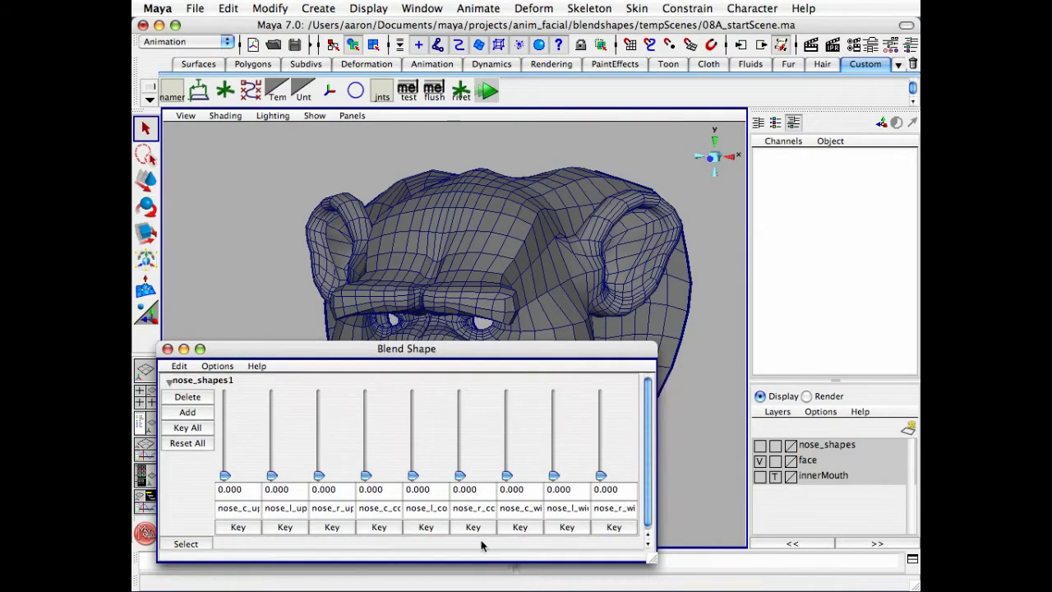
Test nose_c_up at full weight 1.000 on the close-up nose, and return it to 0
middle_click_drag(598, 279, 590, 197, "alt")
right_click_drag(562, 272, 599, 272, "alt")
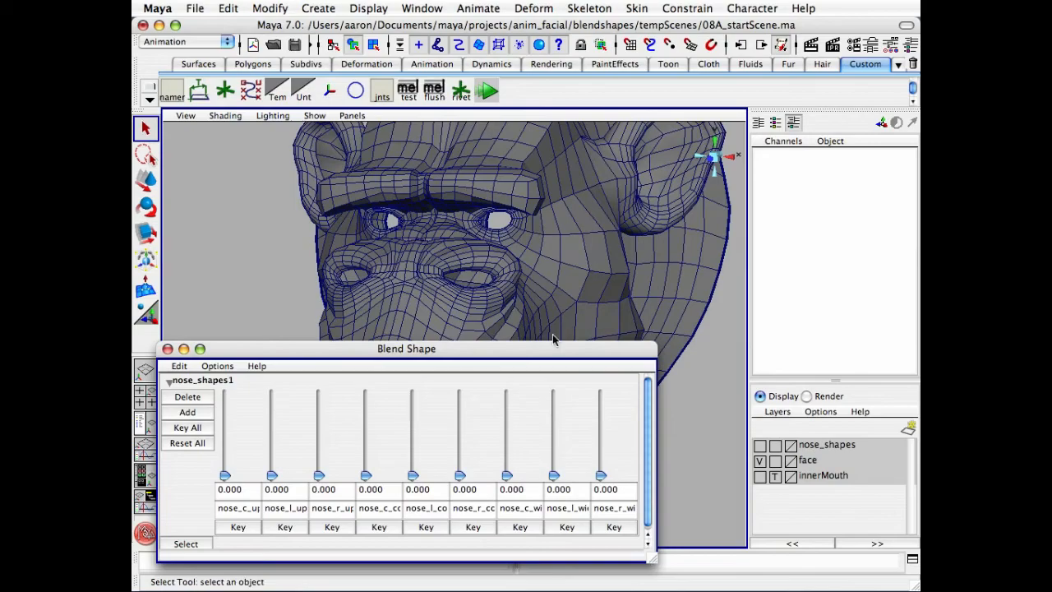
left_click_drag(555, 349, 556, 363)
right_click_drag(531, 308, 616, 268, "alt")
middle_click_drag(616, 268, 640, 272, "alt")
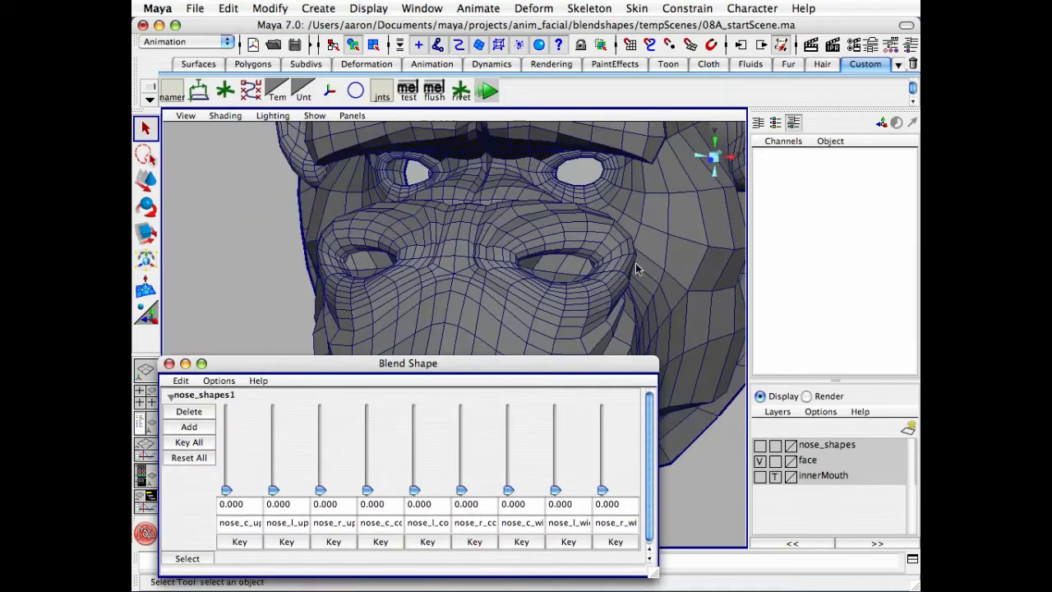
left_click_drag(228, 492, 246, 585)
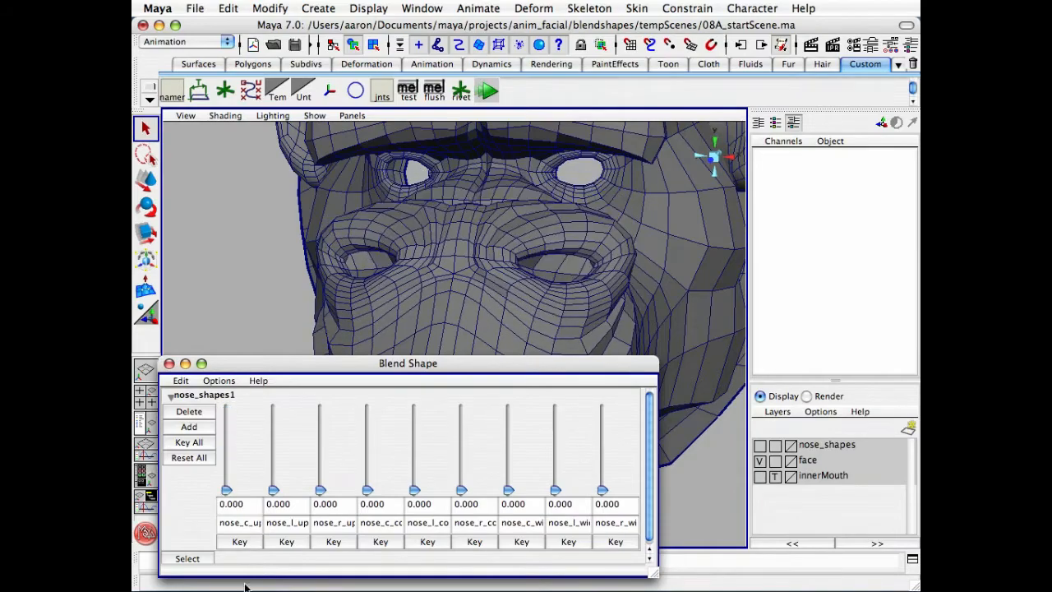
left_click_drag(479, 206, 349, 231, "alt")
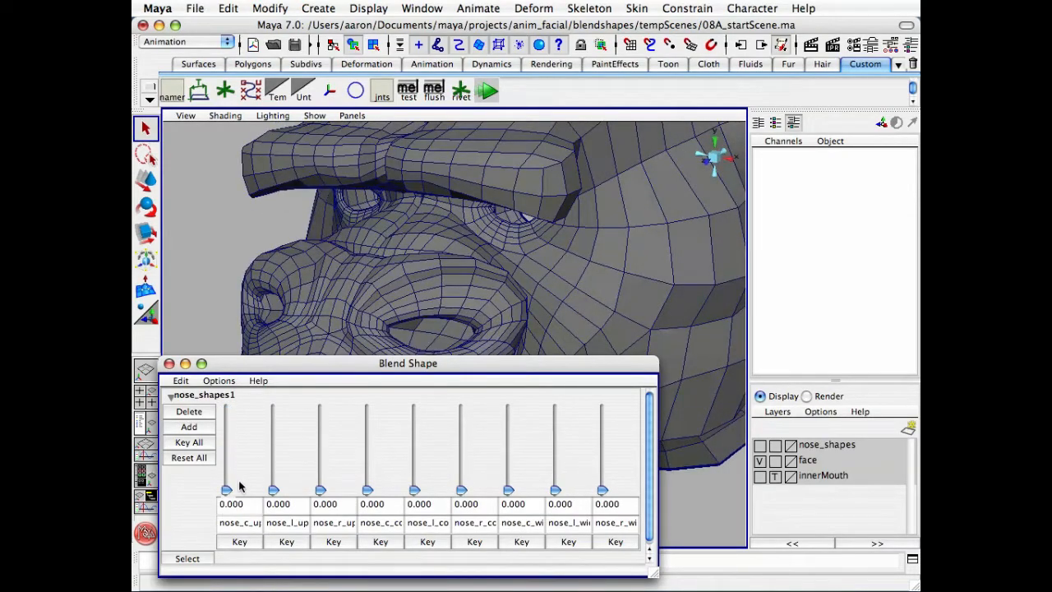
left_click_drag(228, 492, 227, 404)
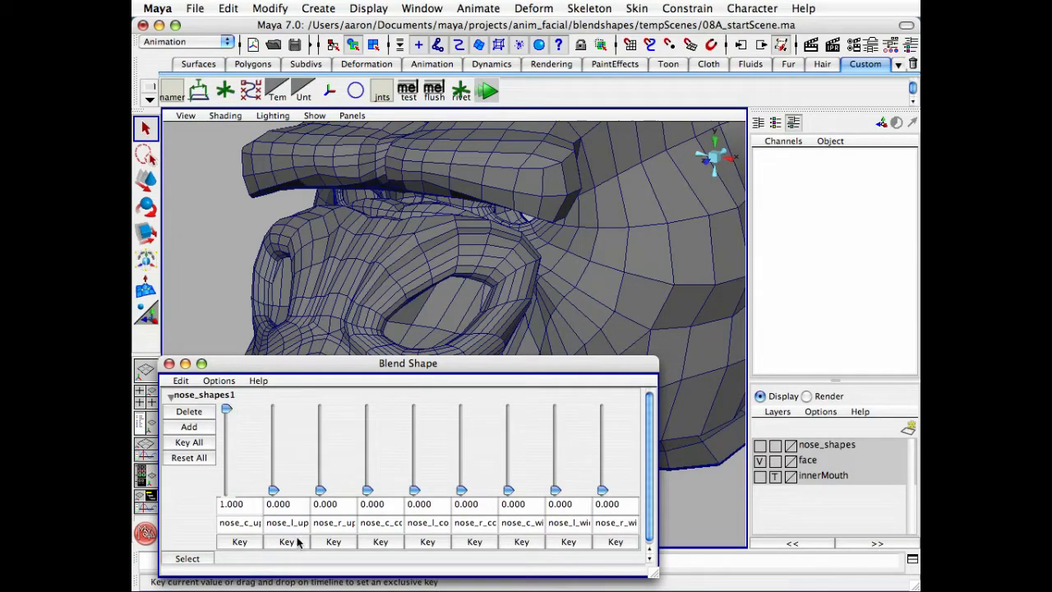
left_click_drag(227, 409, 278, 492)
Place the Blend Shape editor clear of the nose and mix nose_c_up at about 0.358 with nose_l_up at about 0.633
left_click_drag(658, 574, 656, 563)
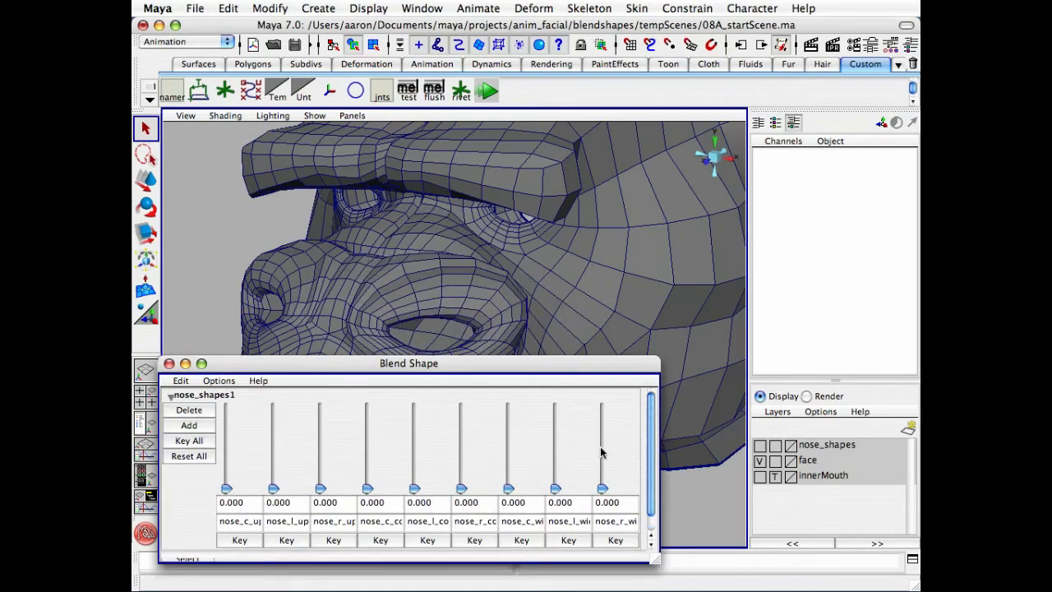
left_click_drag(509, 367, 502, 387)
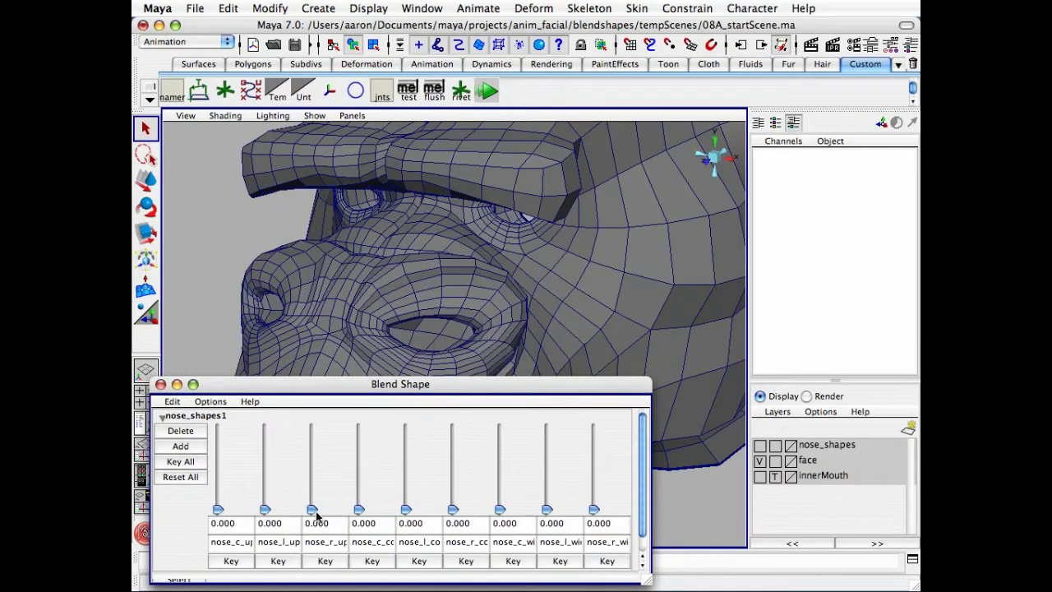
mouse_move(312, 511)
left_mouse_down()
mouse_move(304, 428)
mouse_move(311, 514)
left_mouse_up()
left_click_drag(217, 511, 218, 457)
left_click_drag(264, 513, 267, 455)
left_click_drag(320, 326, 415, 329, "alt")
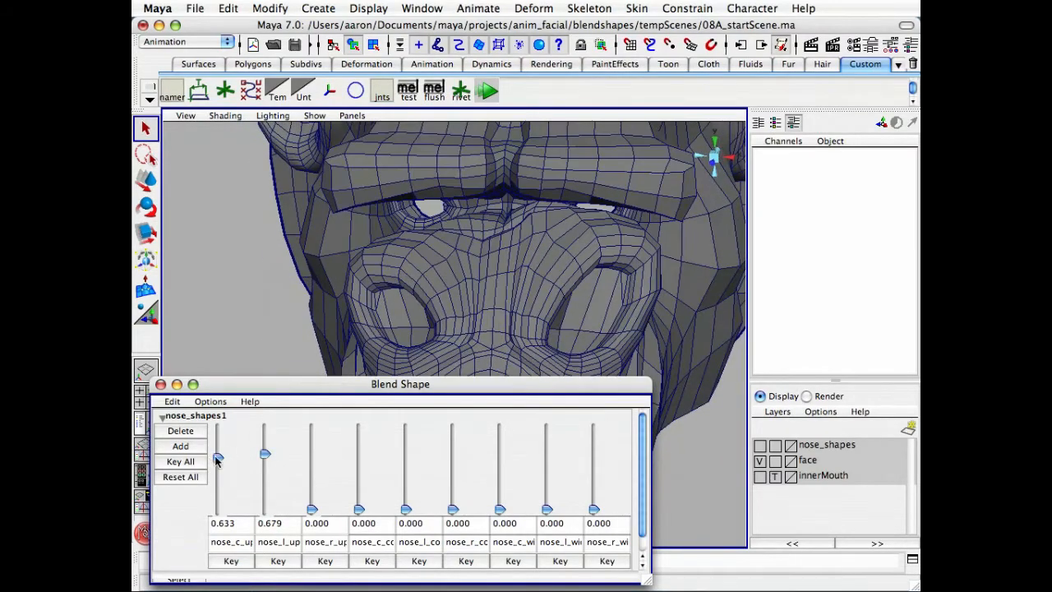
left_click_drag(217, 460, 228, 484)
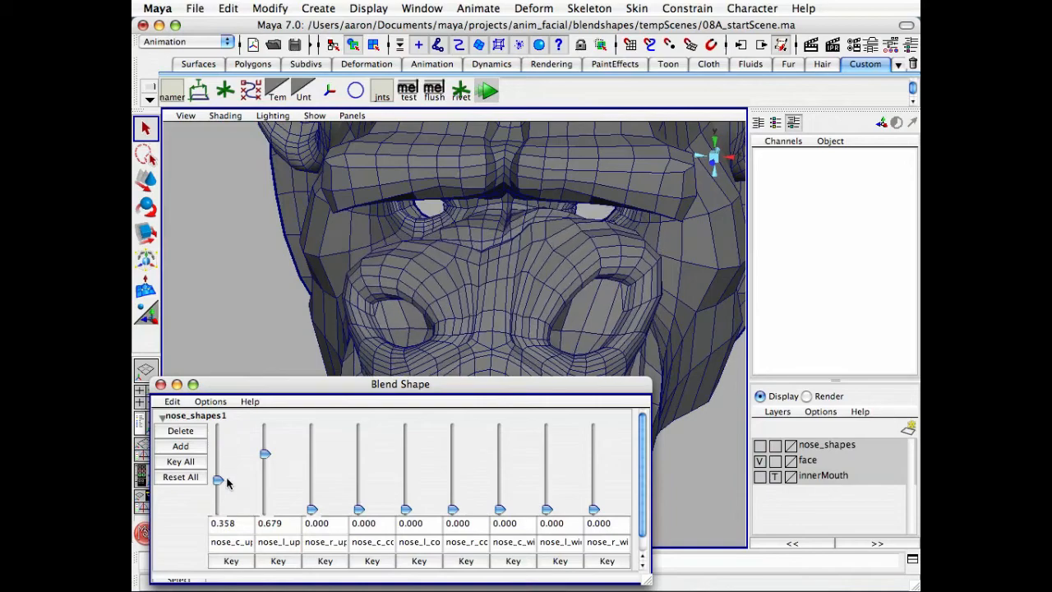
mouse_move(265, 454)
left_mouse_down()
mouse_move(267, 483)
mouse_move(266, 458)
left_mouse_up()
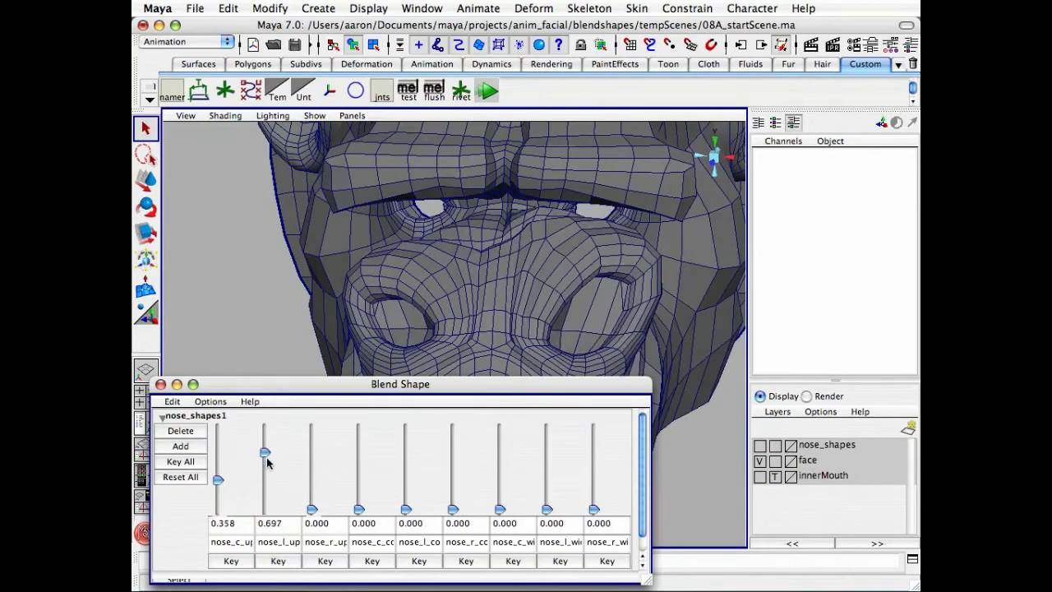
left_click_drag(420, 333, 415, 333, "alt")
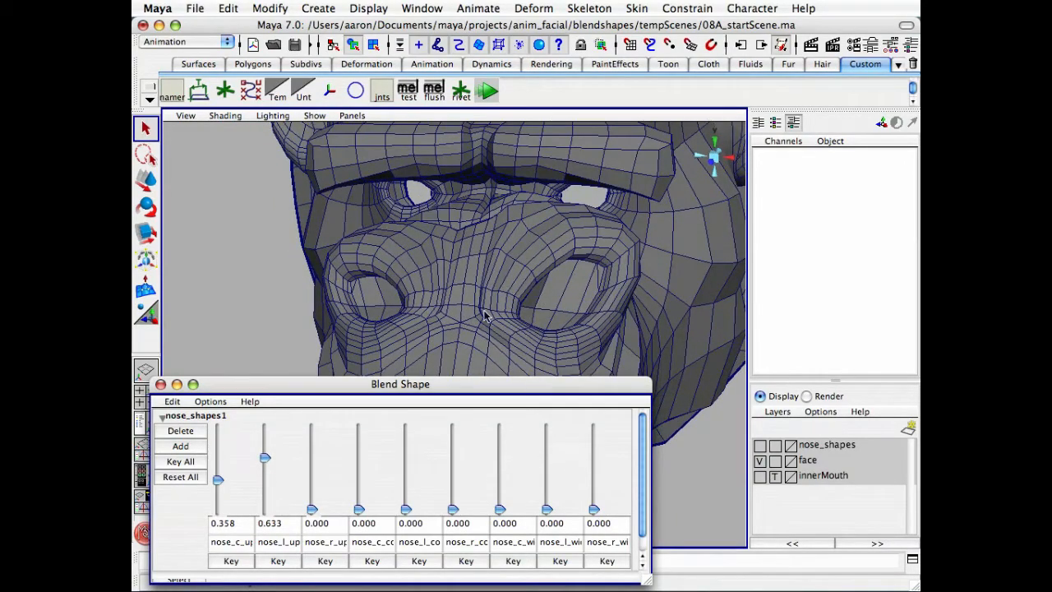
Clear all nose weights, test nose_c_co at about 0.780 with nose_l_co at about 0.495 and nose_r_co, and reset all weights
left_click(180, 478)
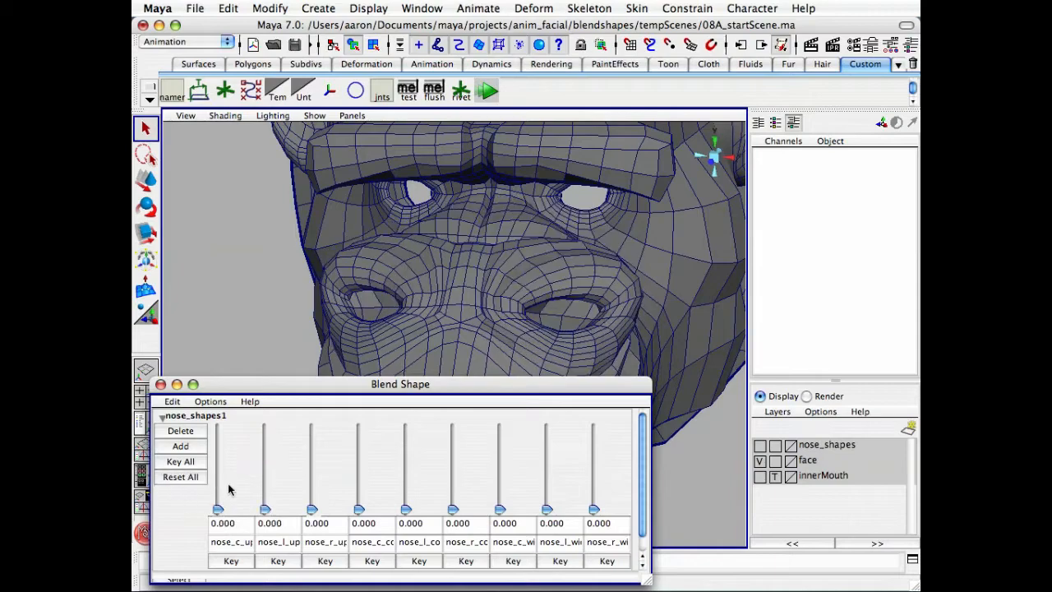
left_click_drag(360, 510, 359, 445)
left_click_drag(407, 510, 411, 471)
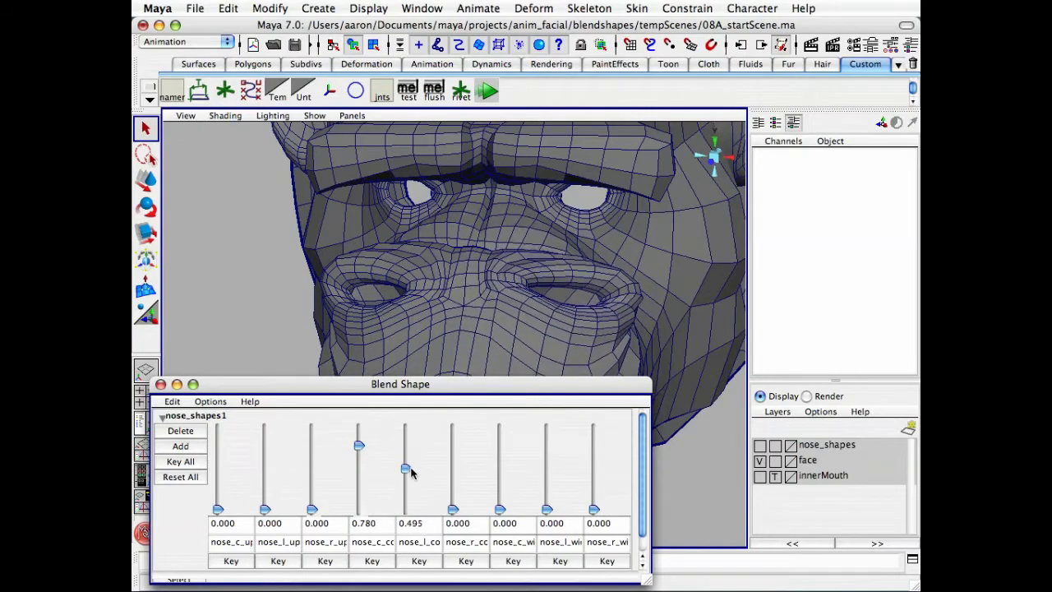
left_click_drag(453, 511, 457, 444)
left_click(183, 477)
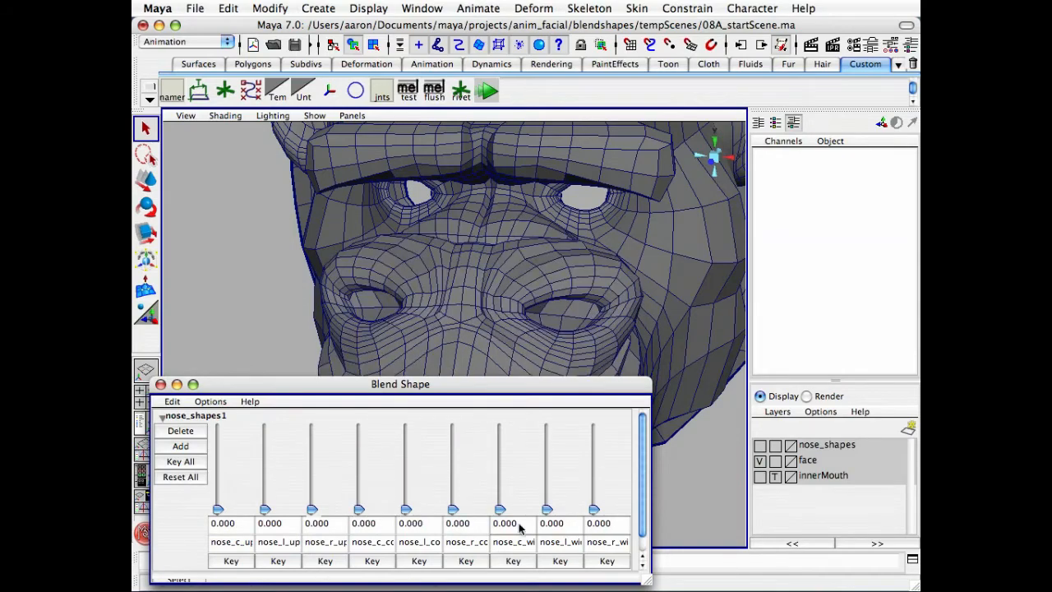
Test the center, left and right nose "wi" shapes on the close-up nose, and reset all weights to 0
left_click_drag(500, 511, 535, 550)
left_click_drag(548, 510, 500, 453)
left_click_drag(591, 511, 594, 481)
left_click(183, 478)
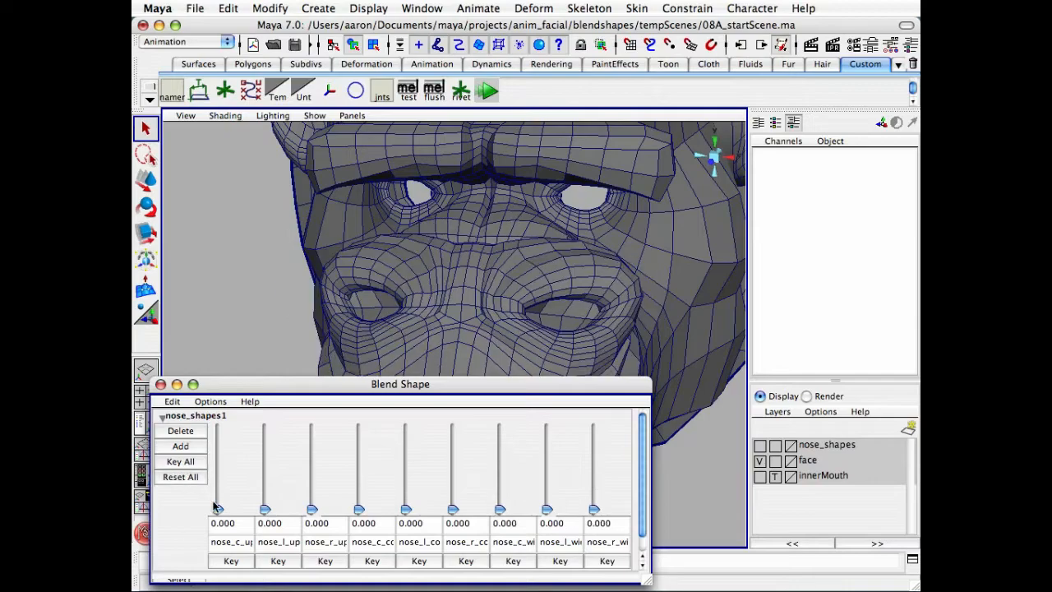
Close the Blend Shape editor and examine the nose and snout from a three-quarter side angle
left_click(161, 384)
right_click_drag(394, 470, 313, 479, "alt")
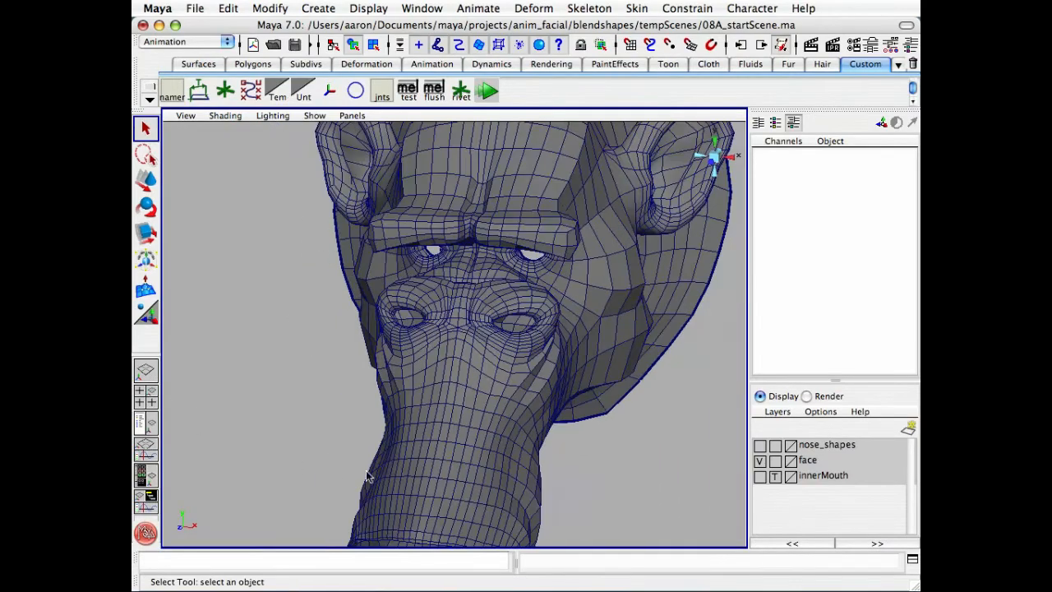
left_click_drag(629, 469, 527, 469, "alt")
middle_click_drag(527, 469, 560, 465, "alt")
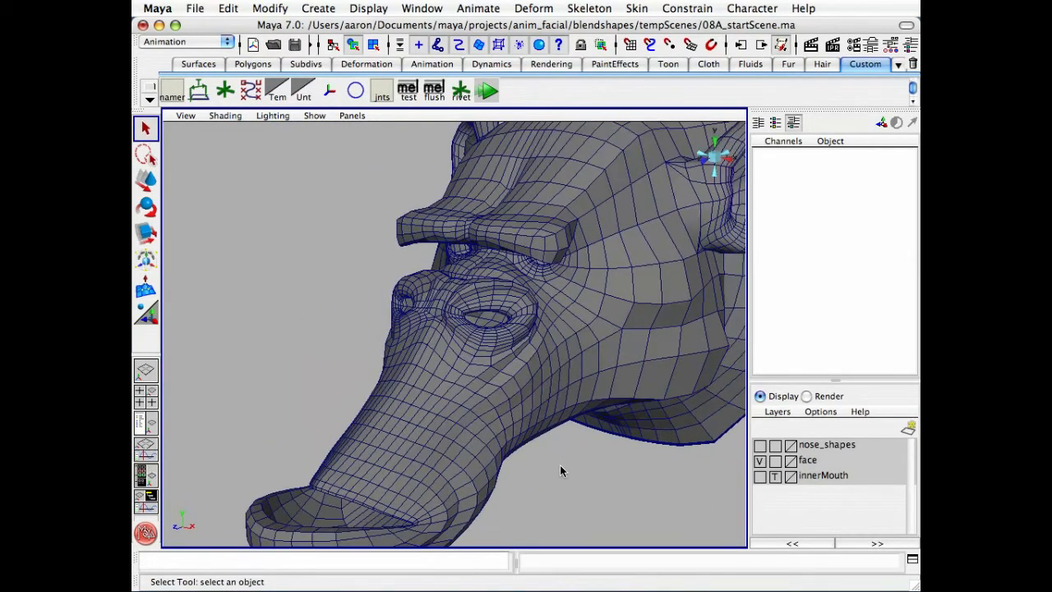
left_click_drag(508, 457, 480, 440, "alt")
right_click_drag(480, 440, 531, 444, "alt")
left_click_drag(439, 458, 490, 461, "alt")
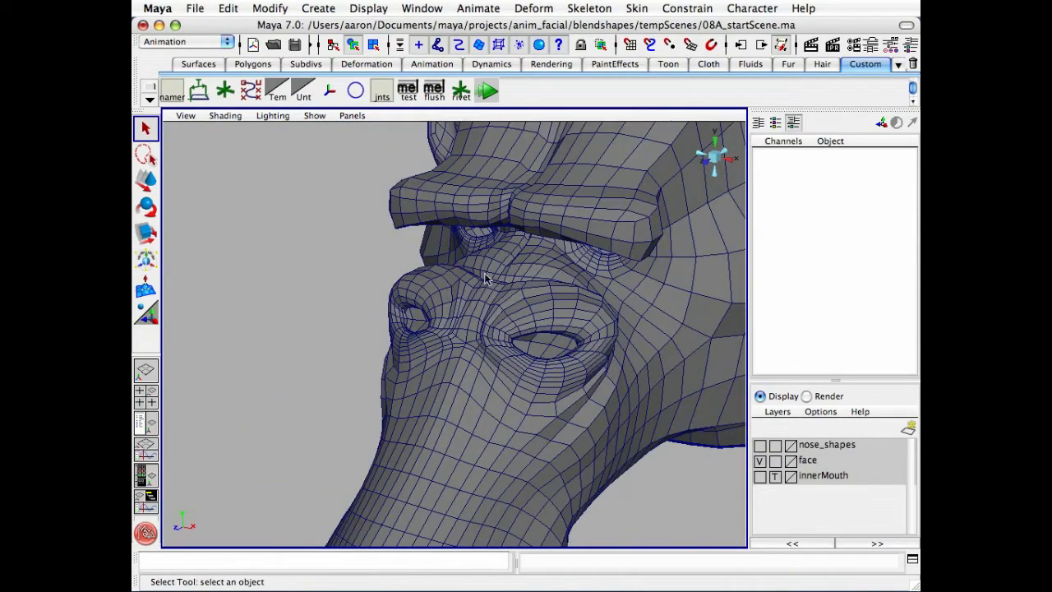
Reopen the Blend Shape editor and test nose_c_wi at about 0.229 on a three-quarter close-up of the nose
left_click(422, 9)
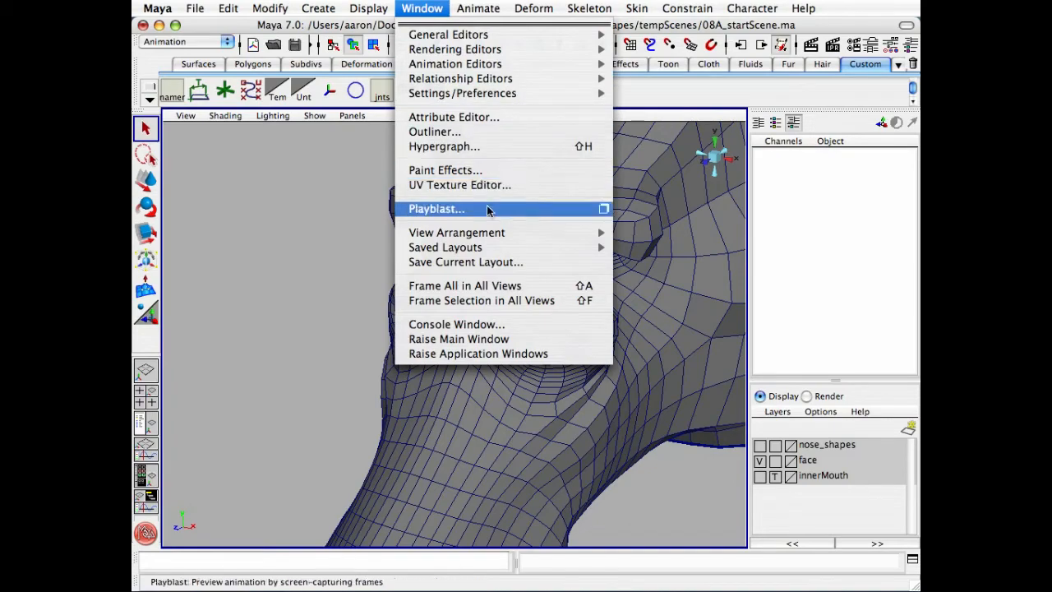
mouse_move(575, 64)
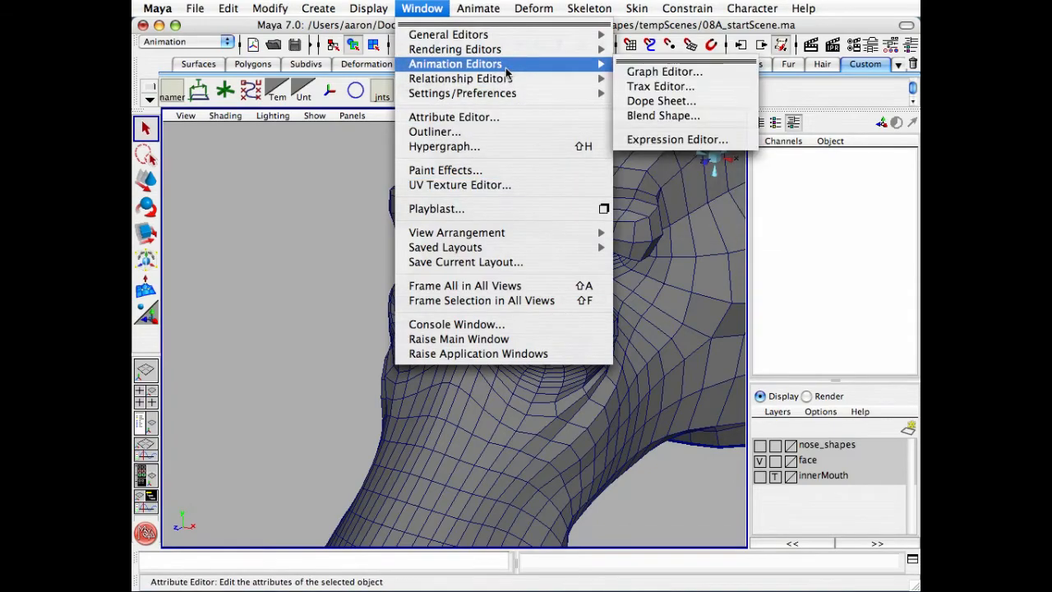
left_click(663, 116)
left_click_drag(541, 341, 551, 292, "alt")
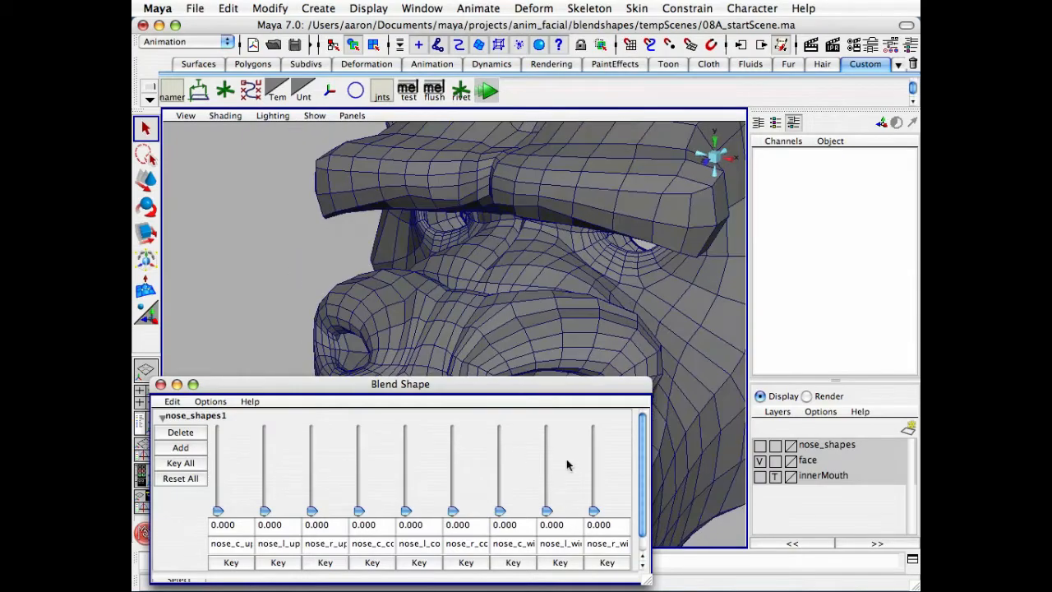
left_click_drag(504, 521, 500, 491)
left_click_drag(518, 362, 468, 223, "alt")
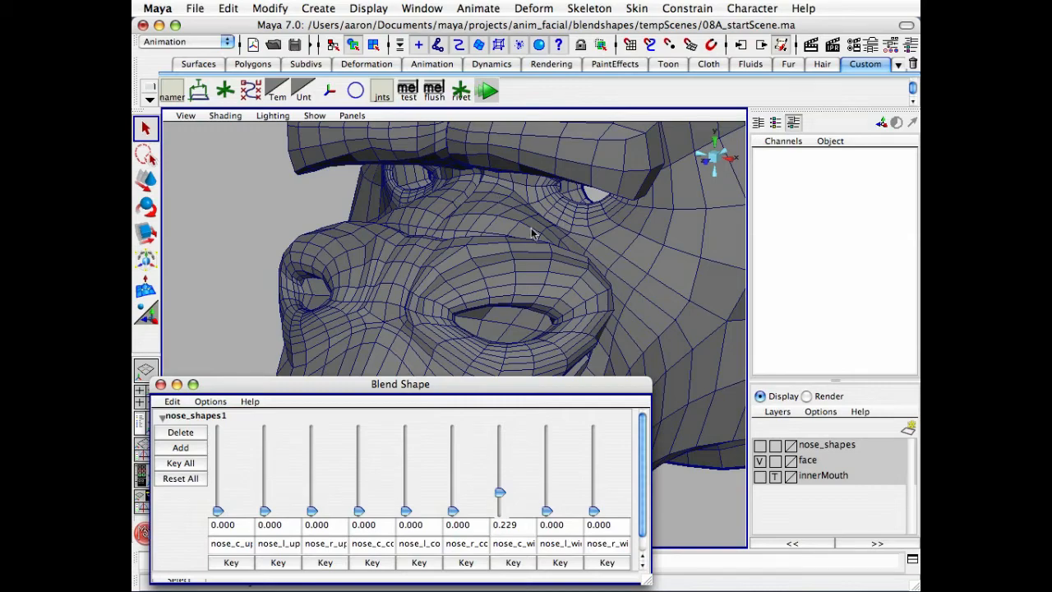
Test nose_c_wi at full weight 1.000, try the nose_l_wi slider, and reset all nose weights
left_click_drag(502, 494, 500, 427)
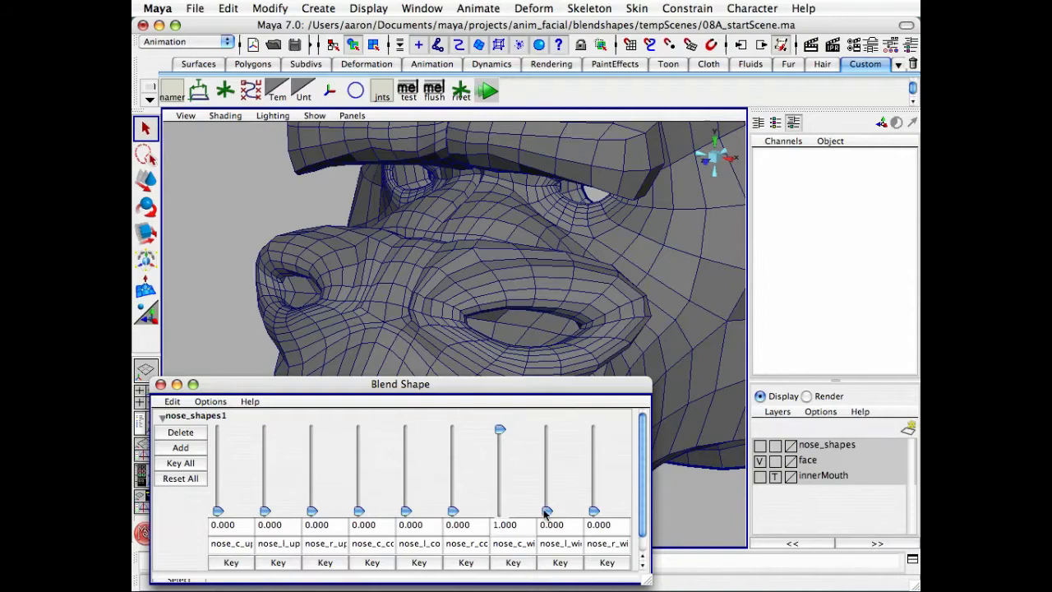
mouse_move(545, 515)
left_mouse_down()
mouse_move(553, 413)
mouse_move(542, 520)
left_mouse_up()
left_click(183, 479)
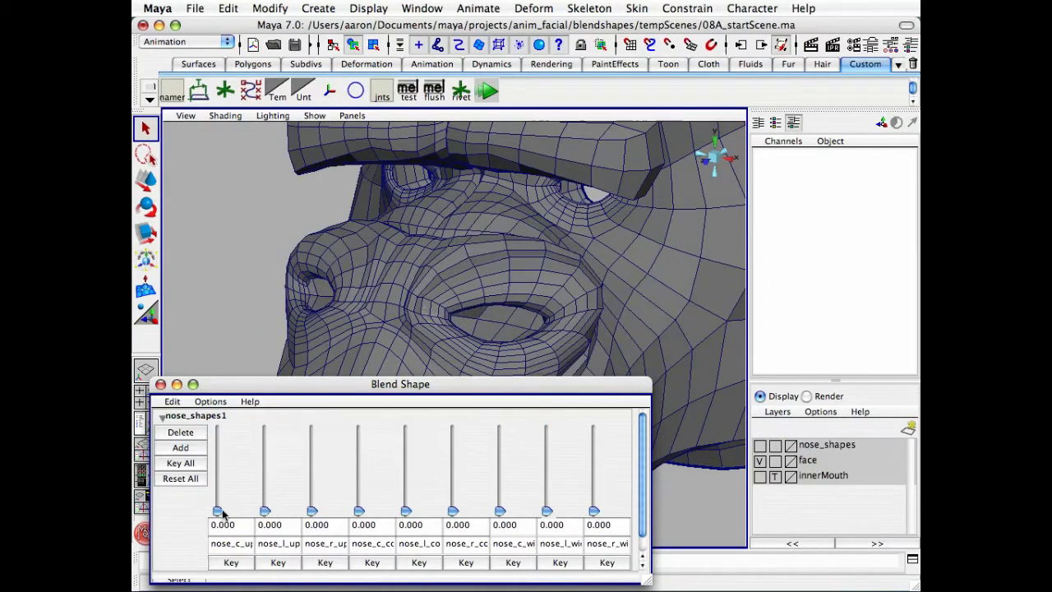
Test the nose_c_up shape from the three-quarter side angle, returning its weight to 0
mouse_move(215, 513)
left_mouse_down()
mouse_move(217, 422)
mouse_move(217, 513)
left_mouse_up()
left_click_drag(372, 335, 361, 310, "alt")
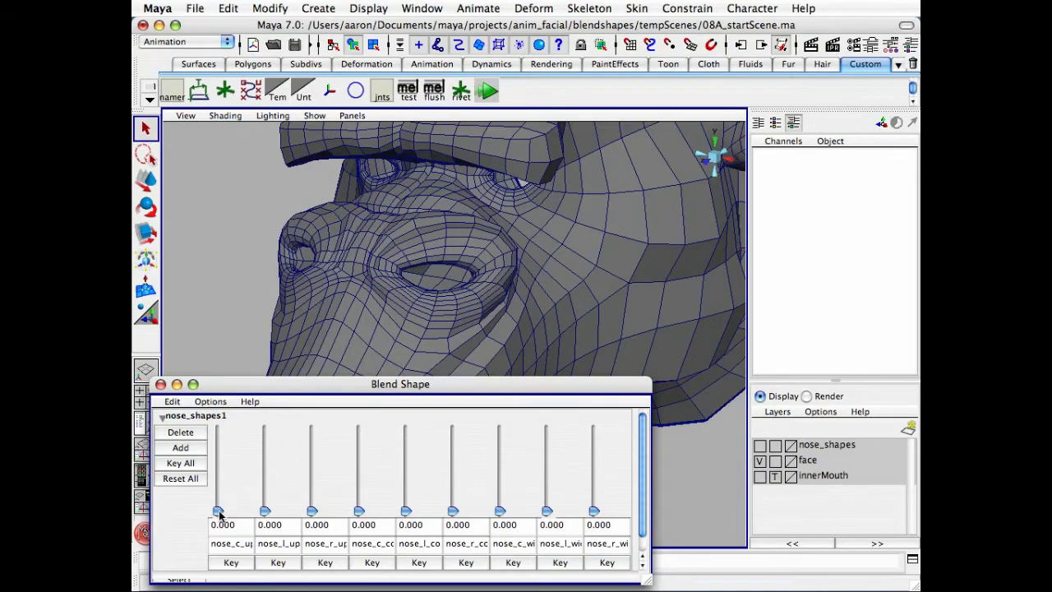
left_click_drag(218, 513, 329, 545)
Close the Blend Shape editor and examine the nostrils, brow and cheek of the base head from several angles
left_click(160, 384)
left_click_drag(461, 362, 359, 397, "alt")
right_click_drag(359, 397, 469, 382, "alt")
middle_click_drag(468, 383, 476, 381, "alt")
left_click_drag(475, 381, 522, 386, "alt")
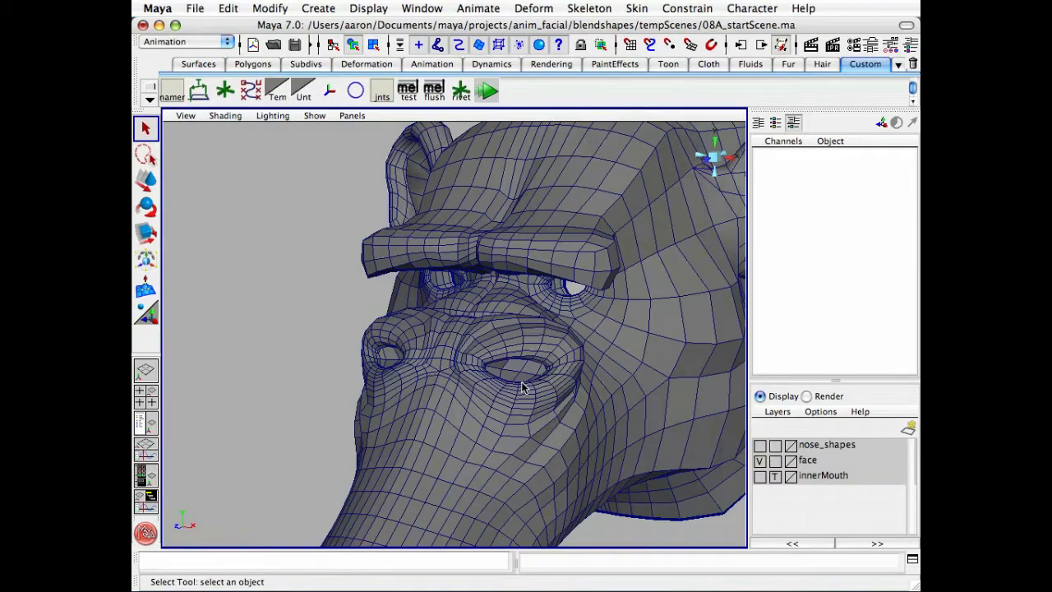
left_click_drag(547, 393, 508, 417, "alt")
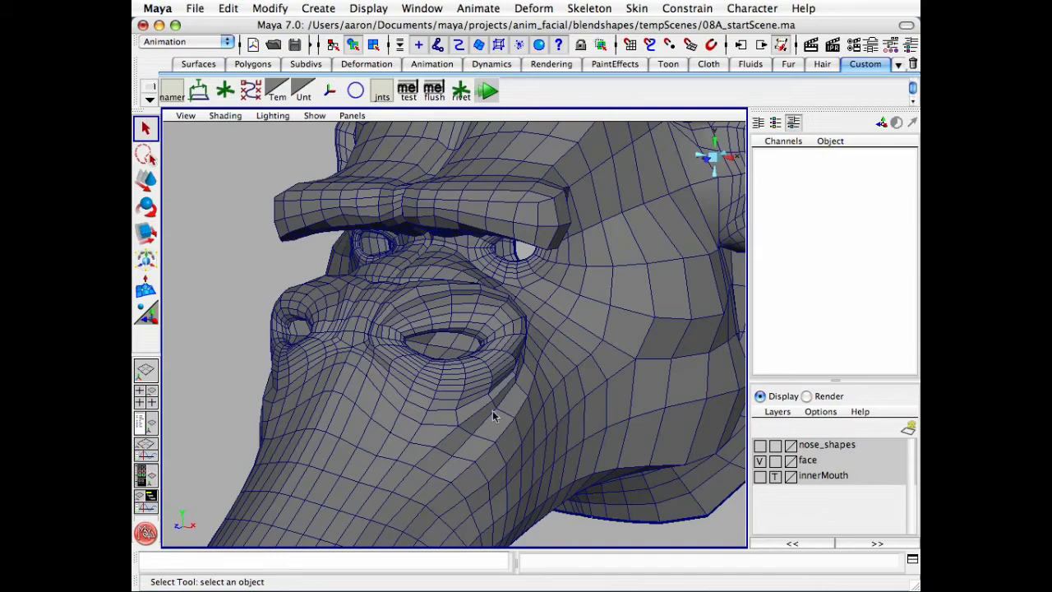
right_click_drag(497, 383, 465, 384, "alt")
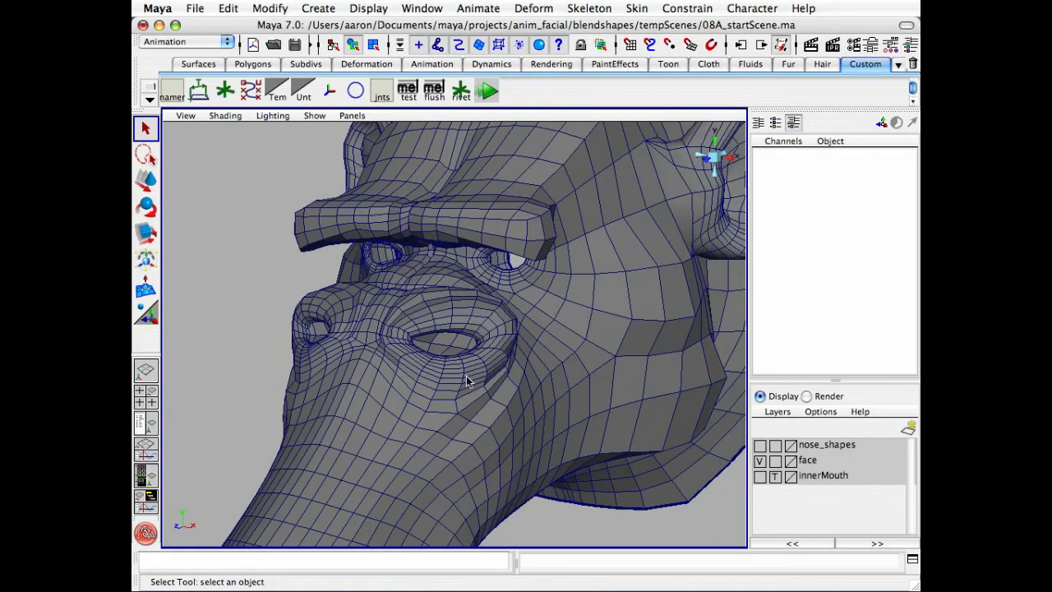